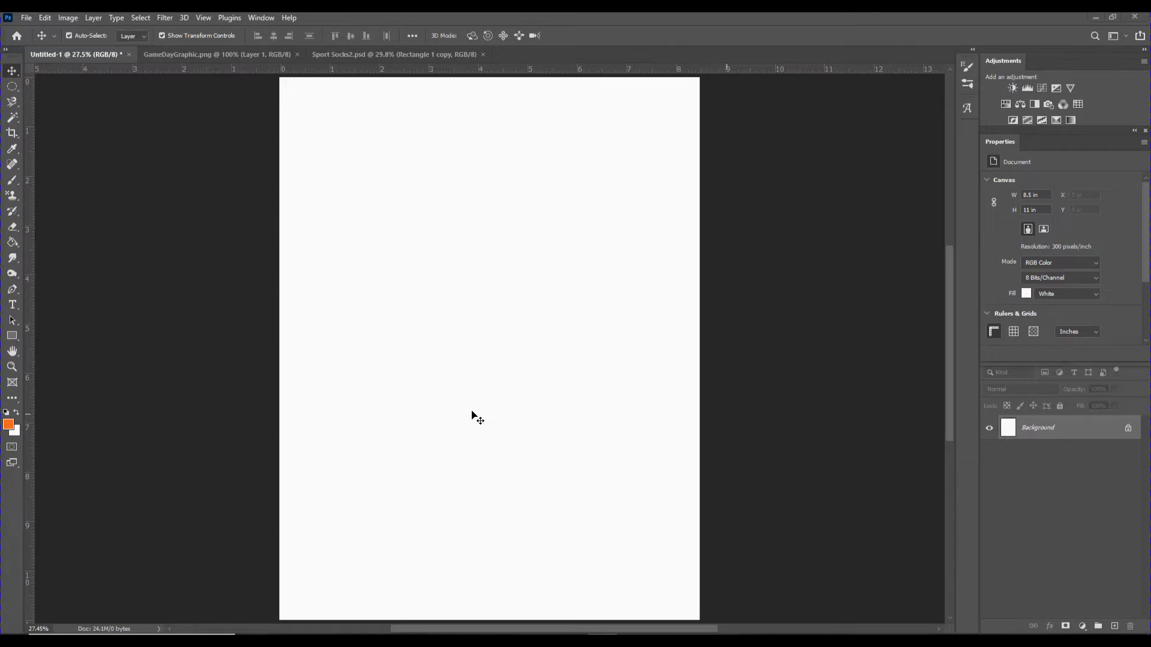
Draw an unfilled, black-outlined rectangle about 3.27 in wide and 8.81 in high on the page's left half.
{"action": "left_click", "coordinate": [12, 337]}
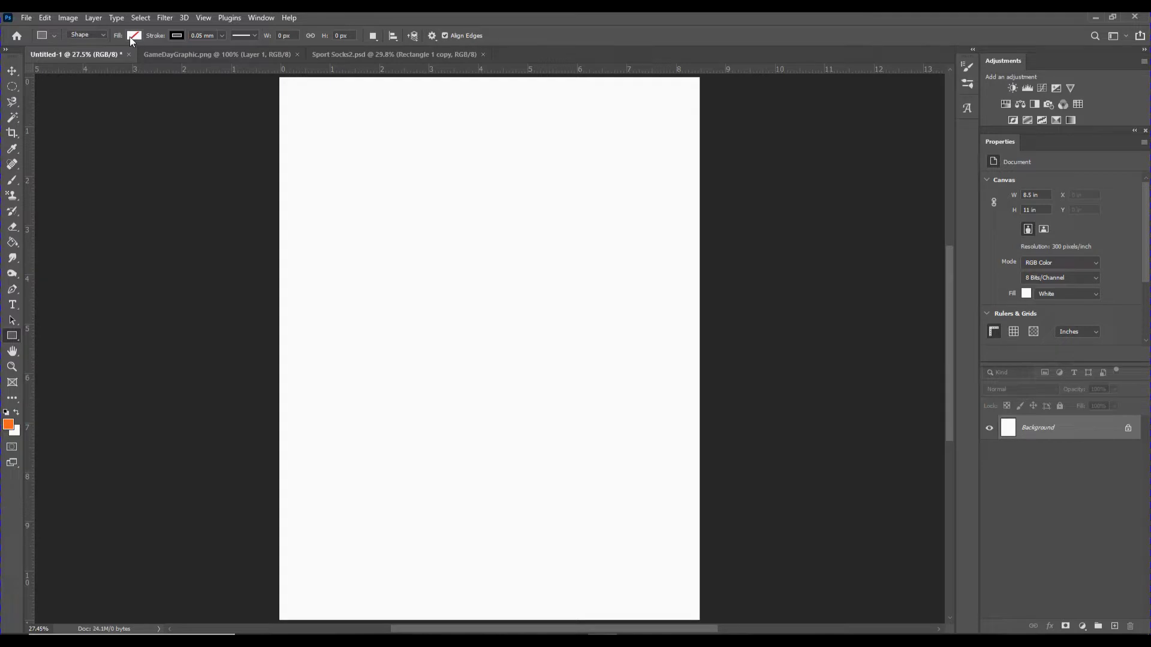
{"action": "left_click", "coordinate": [177, 36]}
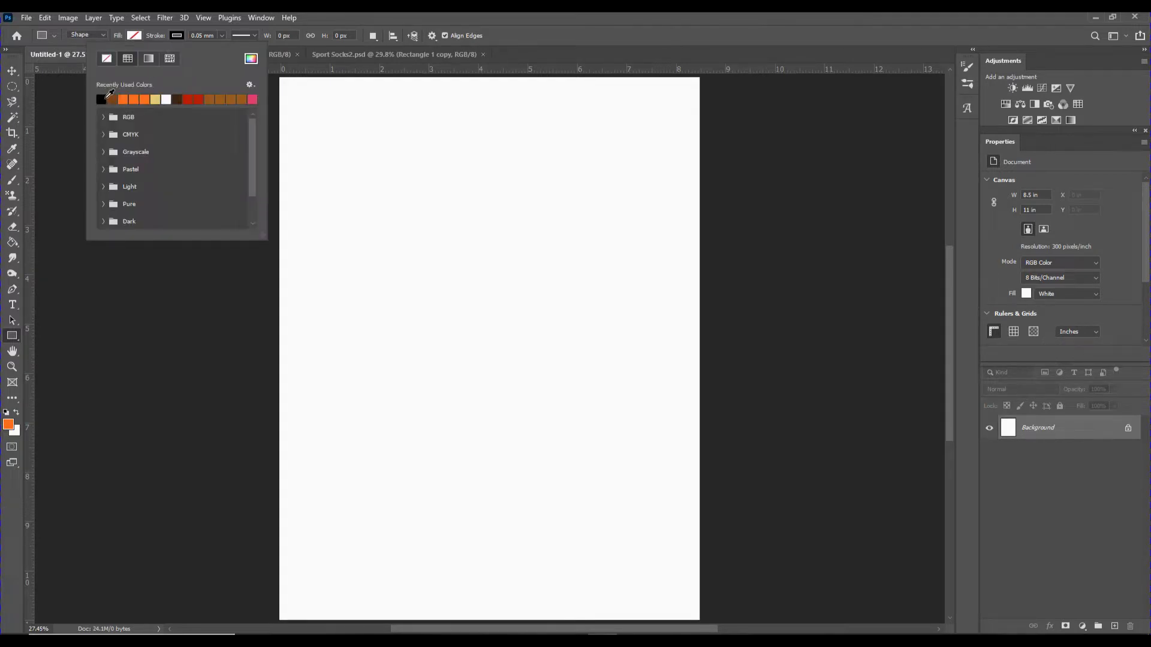
{"action": "mouse_move", "coordinate": [321, 128]}
{"action": "left_mouse_down"}
{"action": "mouse_move", "coordinate": [370, 412]}
{"action": "mouse_move", "coordinate": [423, 540]}
{"action": "mouse_move", "coordinate": [482, 563]}
{"action": "left_mouse_up"}
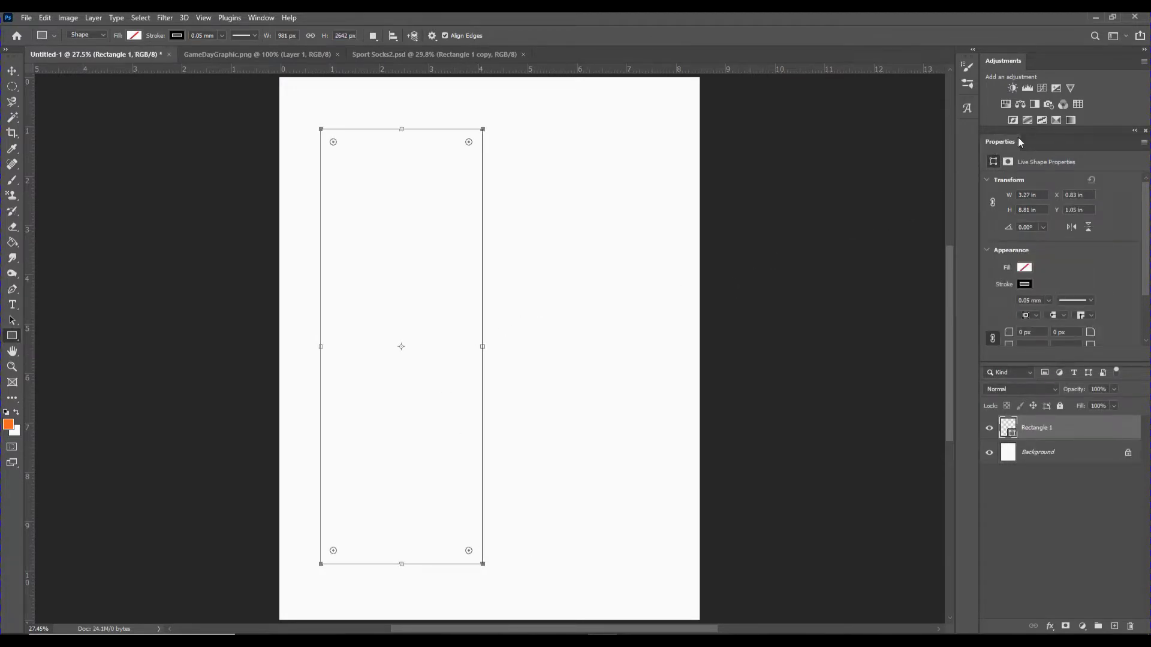
Set the rectangle's width to 3.75 in and its height to 8.5 in.
{"action": "left_click", "coordinate": [1030, 195]}
{"action": "type", "text": "3.75"}
{"action": "key", "text": "Tab"}
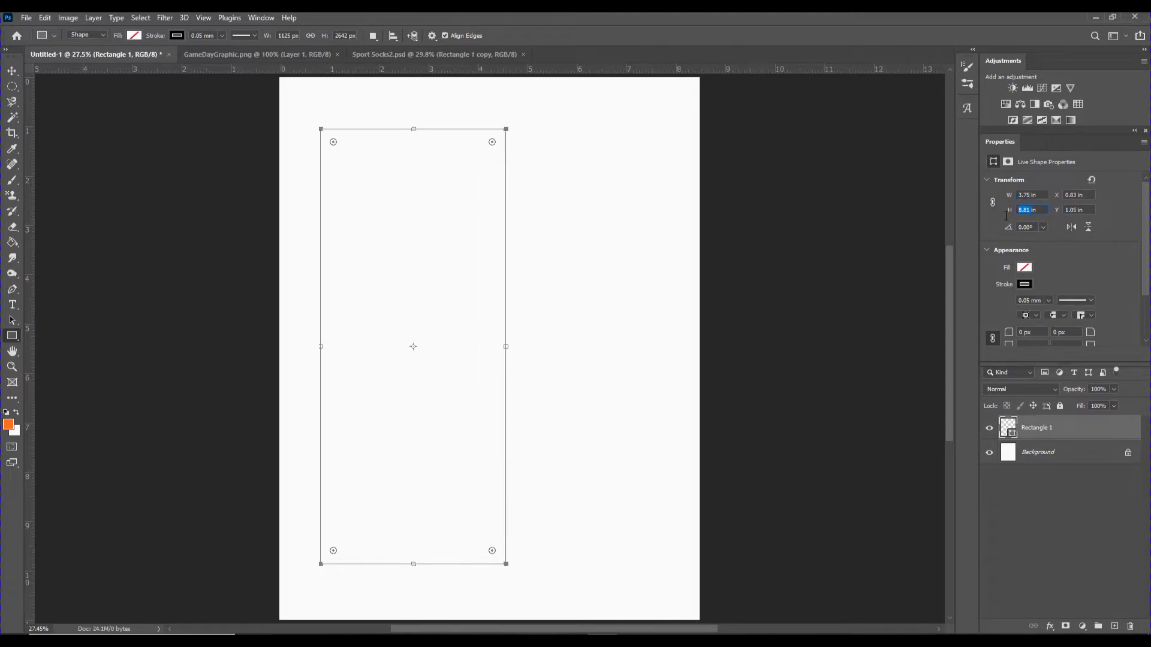
{"action": "type", "text": "8"}
{"action": "key", "text": "Return"}
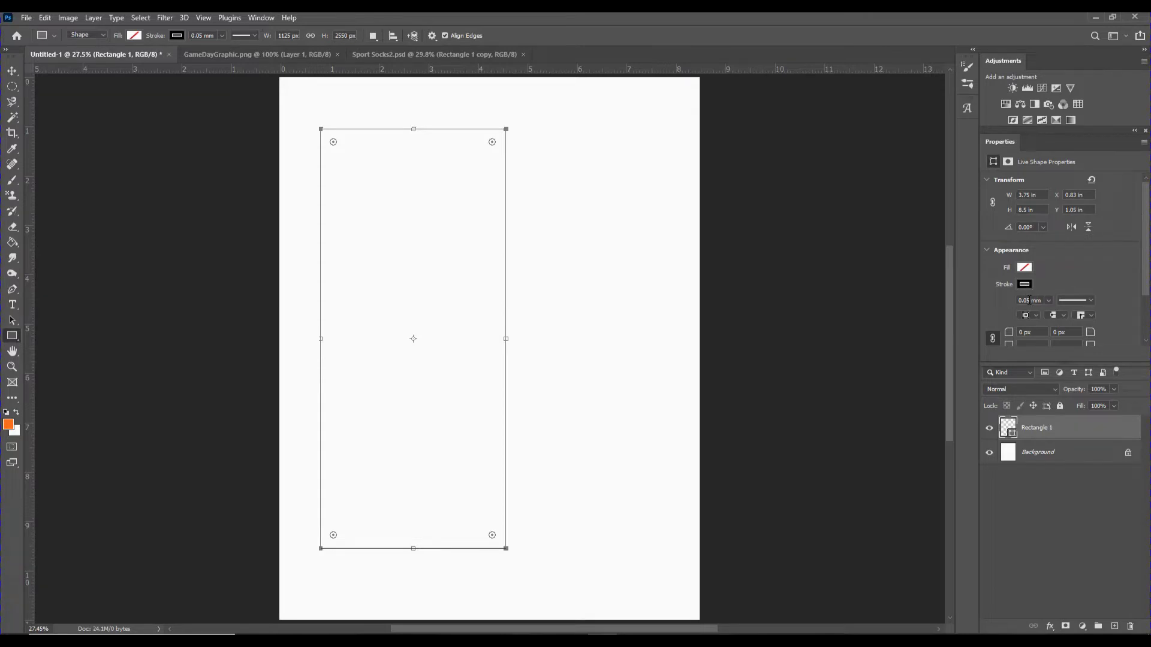
{"action": "left_click", "coordinate": [1028, 301]}
{"action": "type", "text": "15 mm"}
{"action": "key", "text": "Return"}
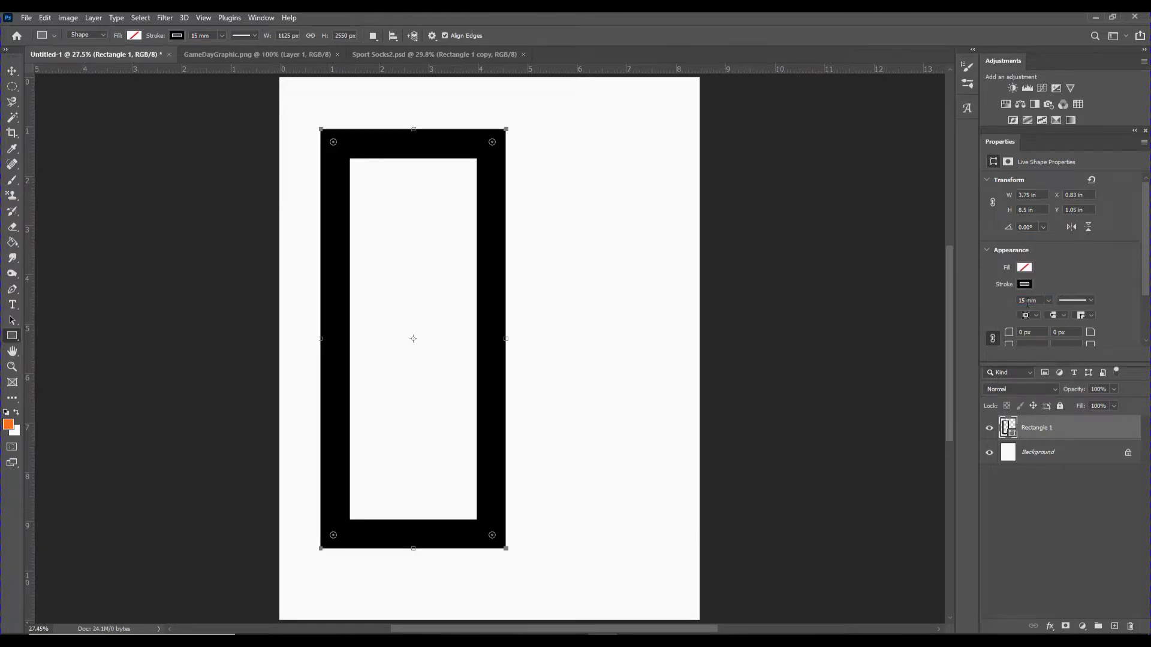
Set the rectangle's stroke width to 1 mm.
{"action": "double_click", "coordinate": [1024, 300]}
{"action": "type", "text": "1"}
{"action": "key", "text": "Return"}
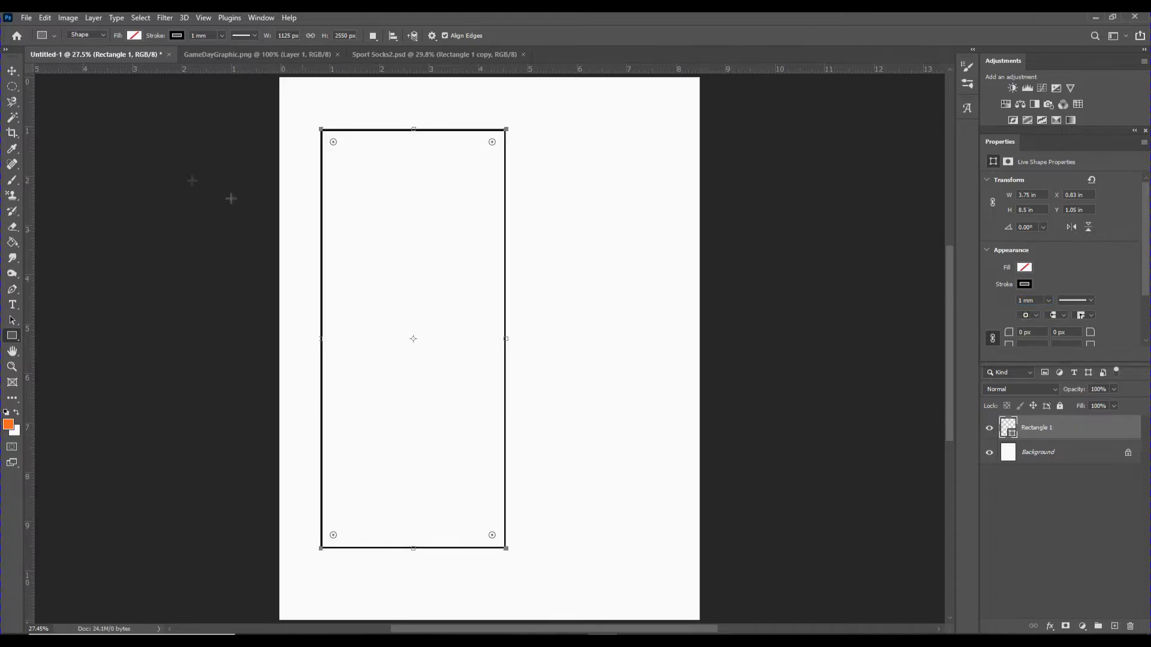
Move the rectangle slightly down and left to about X 0.72 in, Y 1.25 in, and deselect it.
{"action": "left_click", "coordinate": [12, 71]}
{"action": "left_click", "coordinate": [138, 210]}
{"action": "mouse_move", "coordinate": [500, 294]}
{"action": "left_mouse_down"}
{"action": "mouse_move", "coordinate": [504, 324]}
{"action": "mouse_move", "coordinate": [495, 316]}
{"action": "left_mouse_up"}
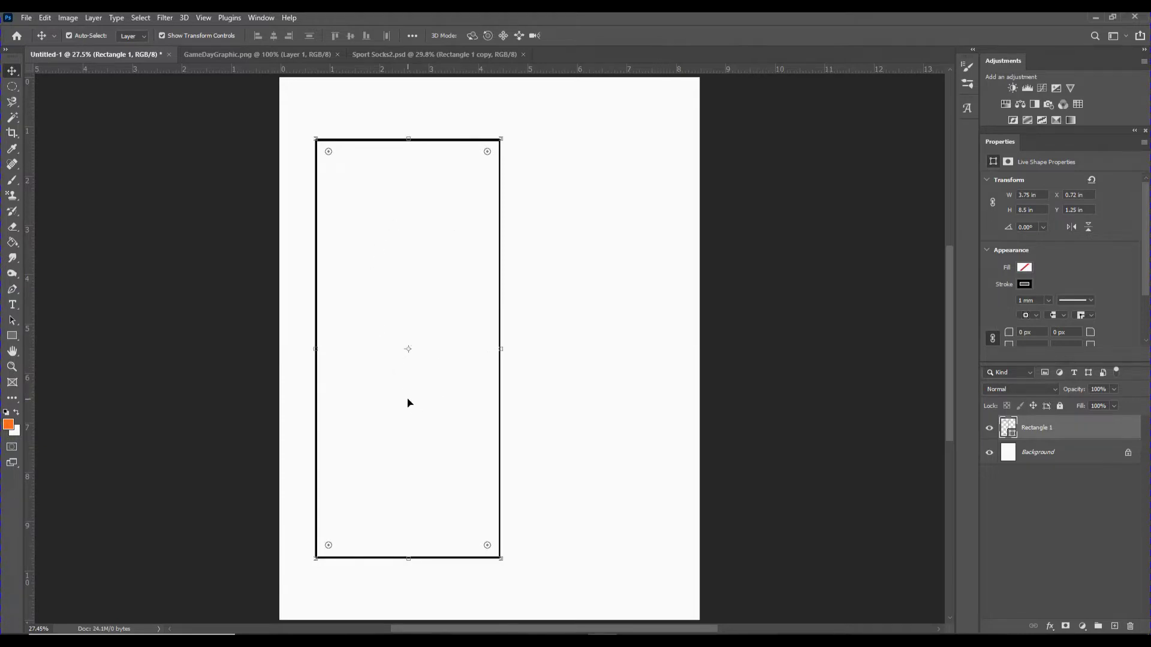
{"action": "left_click", "coordinate": [560, 305]}
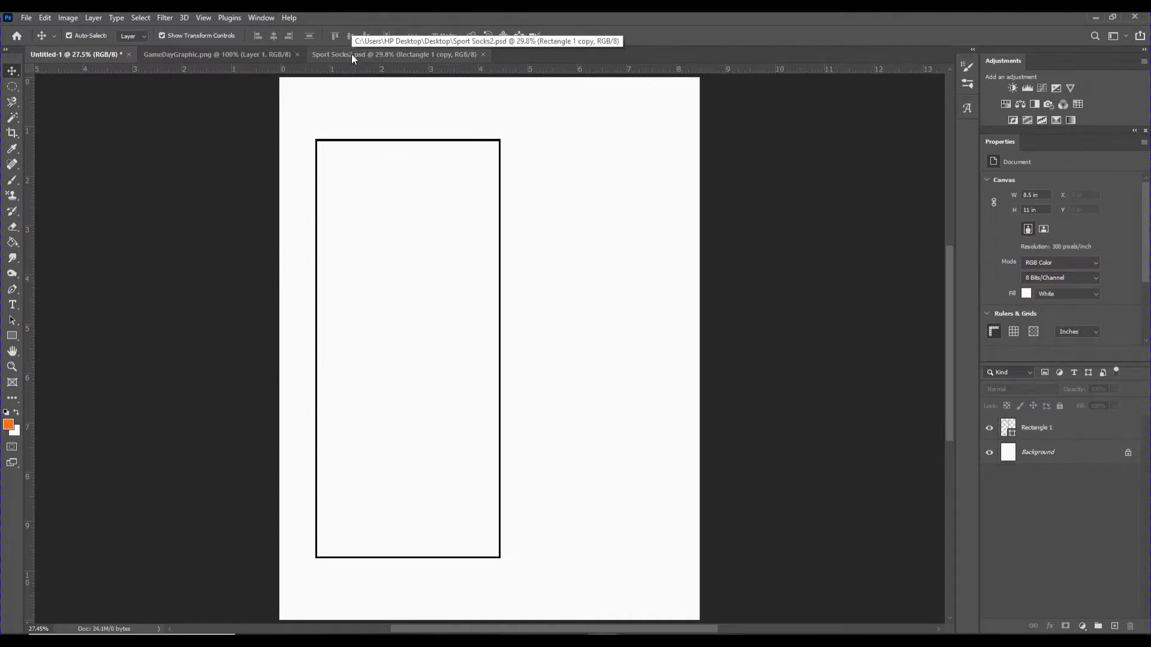
Copy the sports balls layer from GameDayGraphic.png into Untitled-1 and place it centred in the lower part of the rectangle.
{"action": "left_click", "coordinate": [230, 55]}
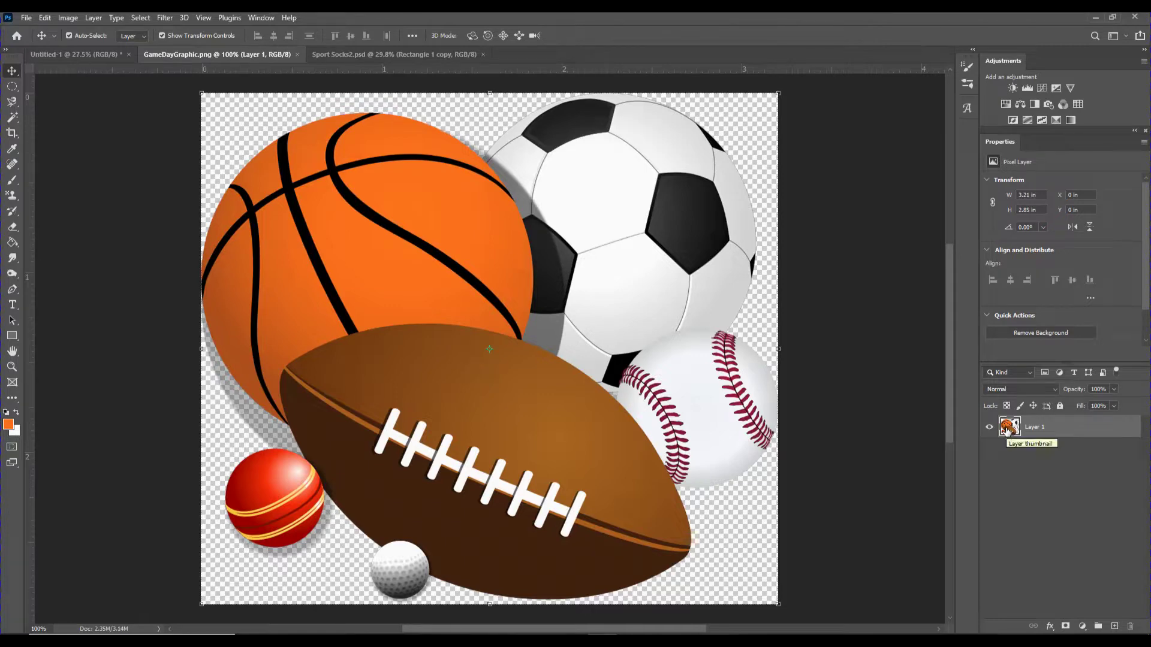
{"action": "key", "text": "ctrl"}
{"action": "left_click_drag", "start_coordinate": [1008, 426], "coordinate": [433, 318]}
{"action": "left_click_drag", "start_coordinate": [536, 327], "coordinate": [455, 441]}
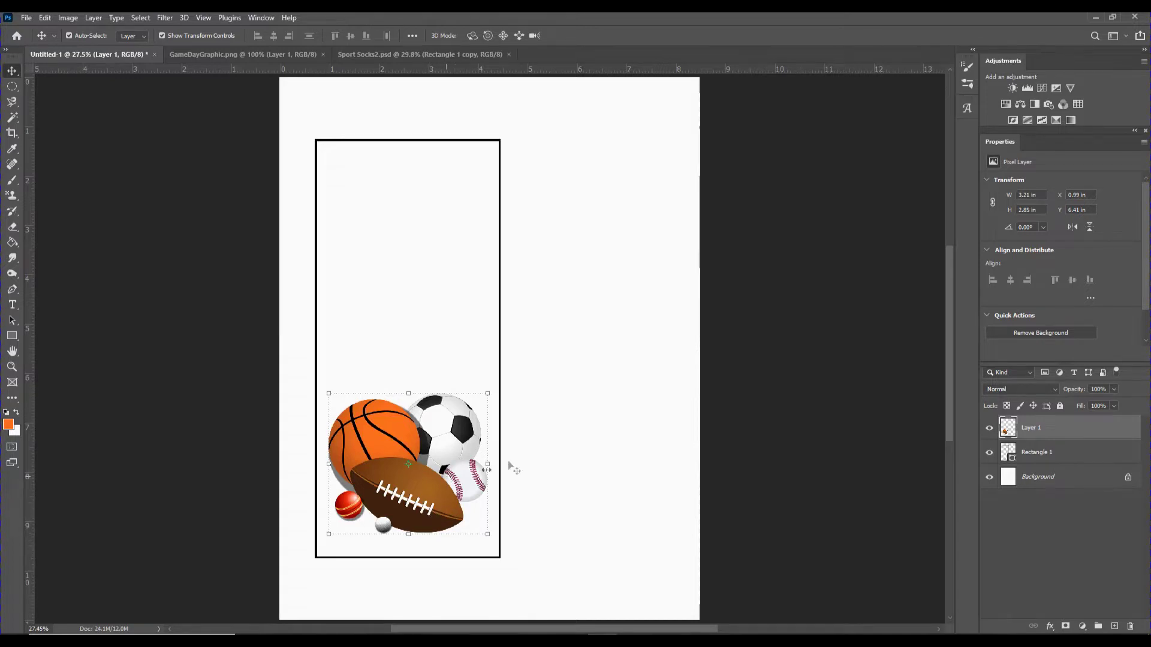
{"action": "left_click", "coordinate": [575, 443]}
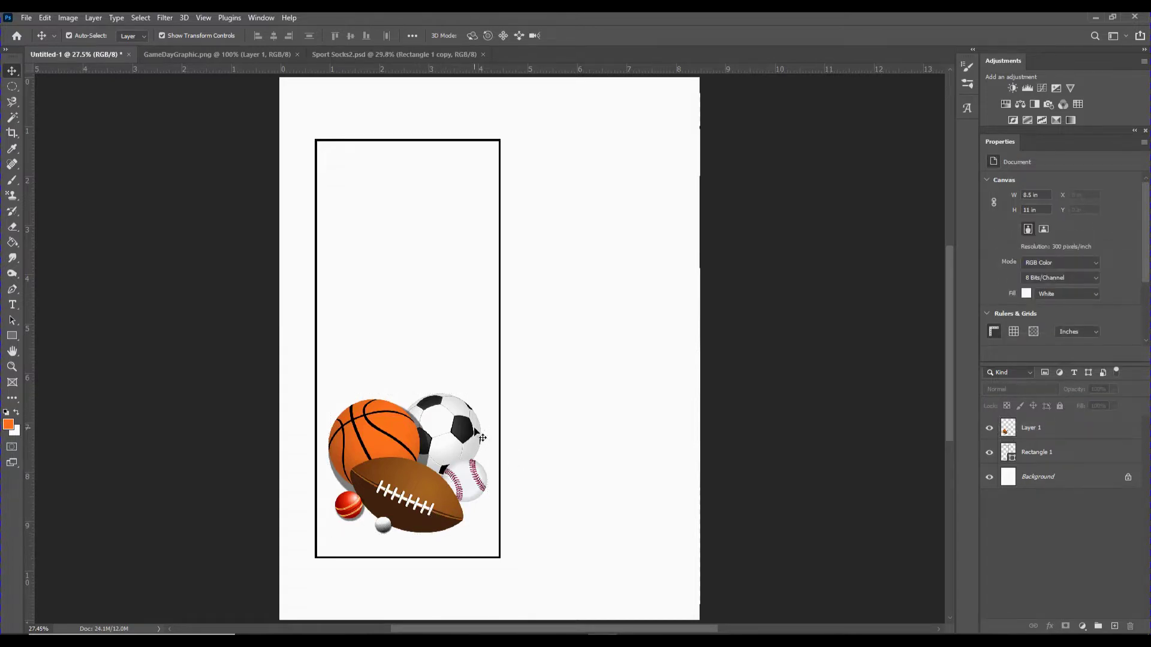
Add the horizontal text "Game Day!" inside the rectangle, just above the sports balls.
{"action": "left_click", "coordinate": [1009, 430]}
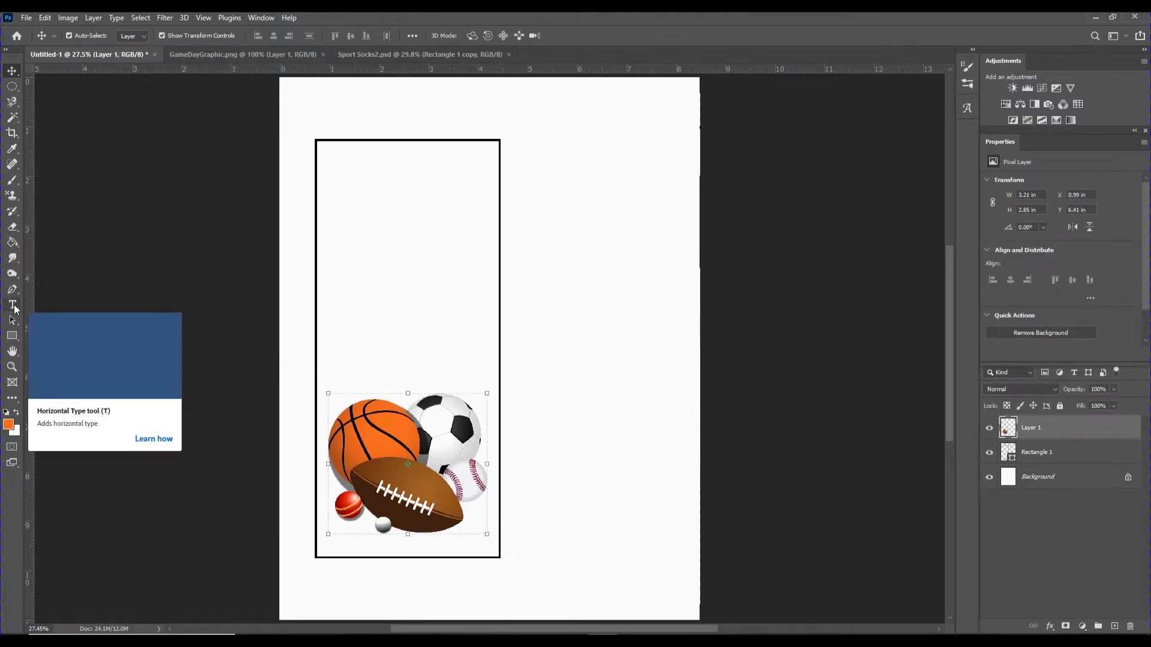
{"action": "left_click", "coordinate": [14, 306]}
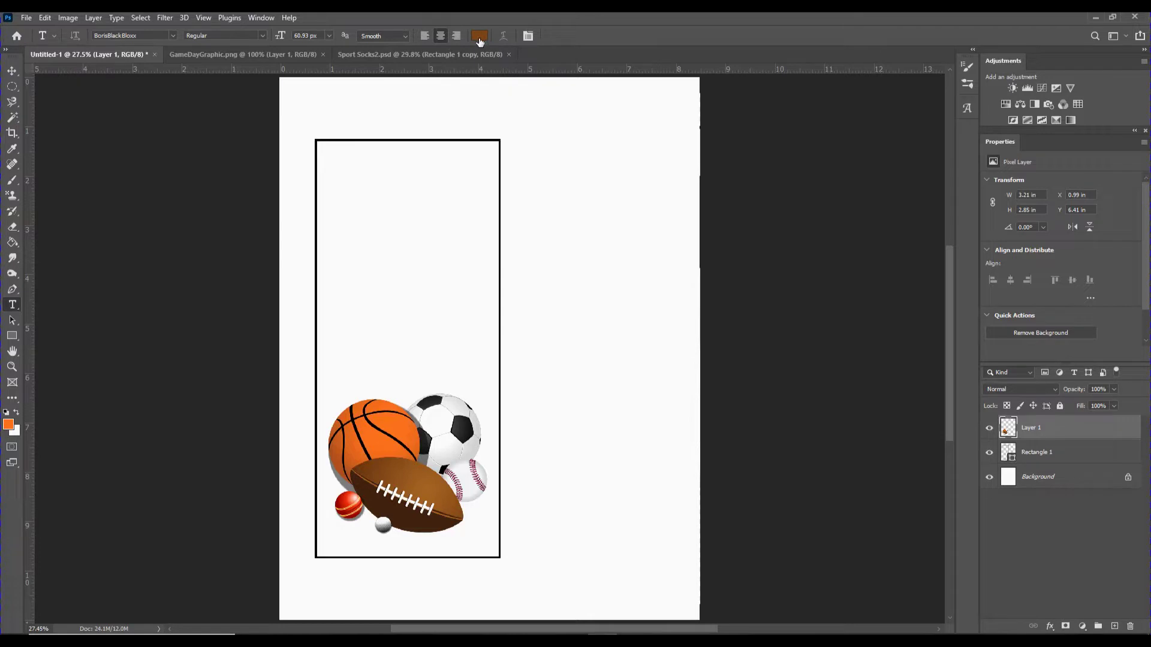
{"action": "left_click", "coordinate": [394, 352]}
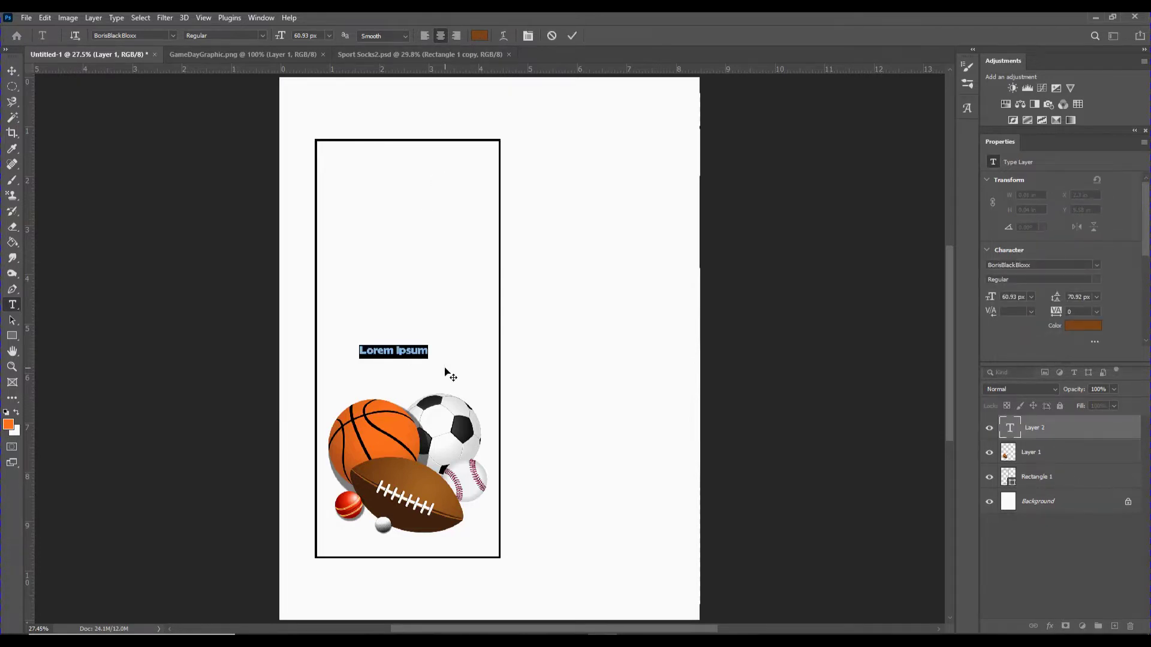
{"action": "type", "text": "Game"}
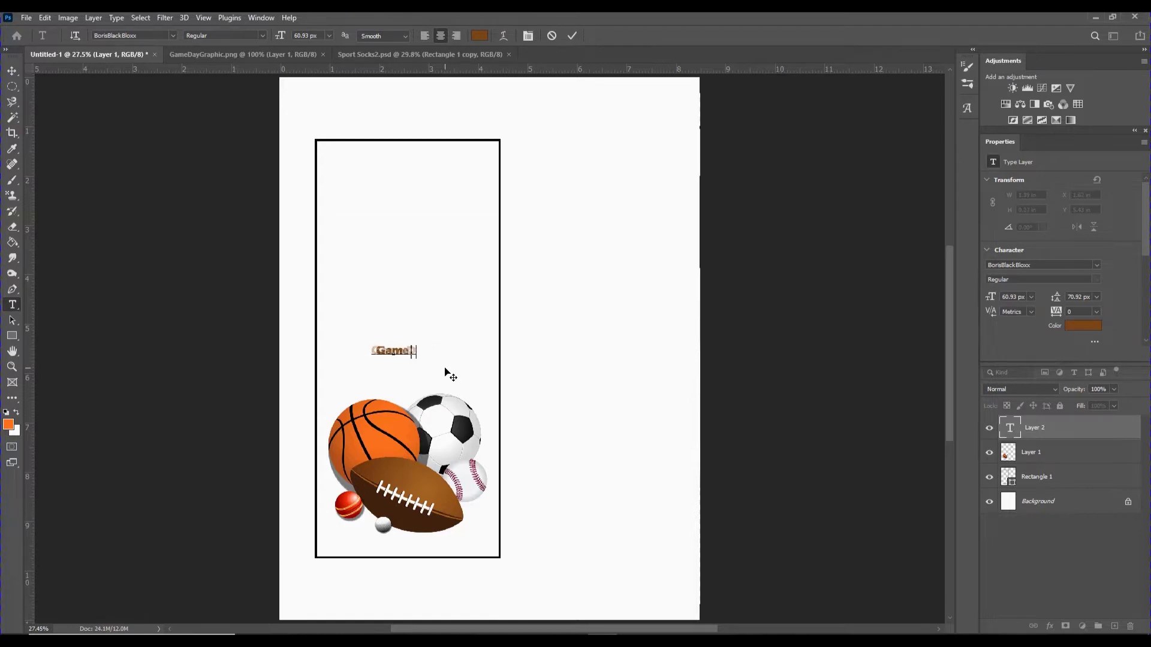
{"action": "type", "text": " Day!"}
{"action": "left_click", "coordinate": [573, 36]}
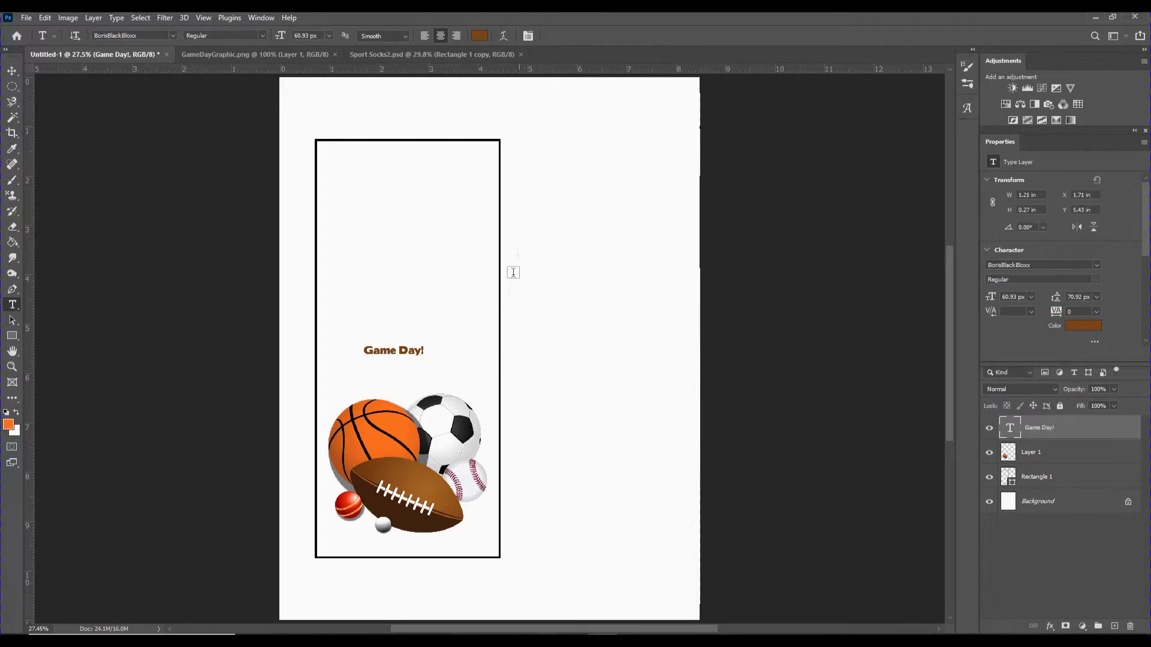
Scale the "Game Day!" text to about 224% and centre it above the sports balls.
{"action": "left_click", "coordinate": [11, 73]}
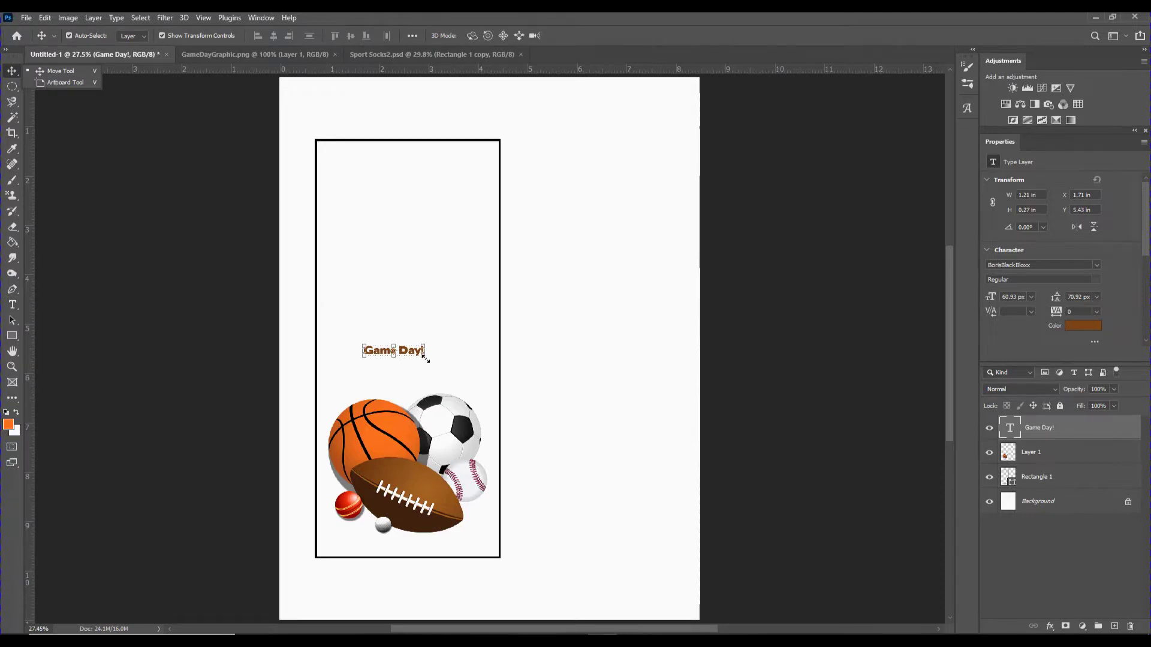
{"action": "left_click_drag", "start_coordinate": [425, 358], "coordinate": [492, 411]}
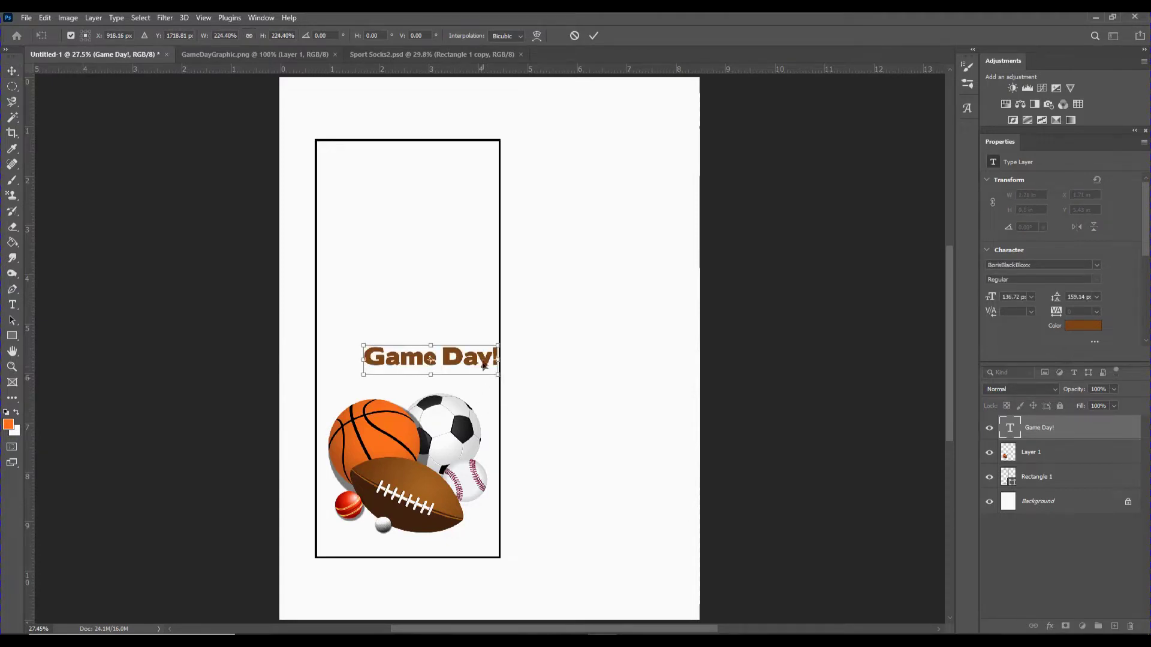
{"action": "left_click_drag", "start_coordinate": [454, 362], "coordinate": [437, 370]}
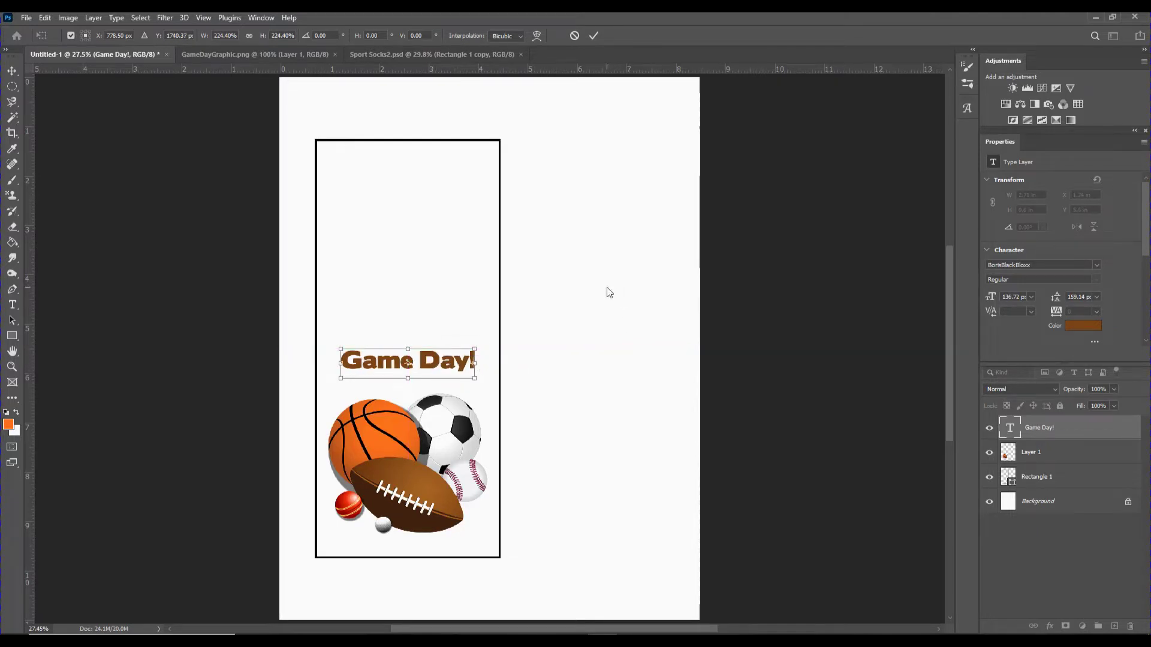
Try the orange and red of the balls on the "Game Day!" text and settle on the football's brown, #834707.
{"action": "double_click", "coordinate": [1013, 427]}
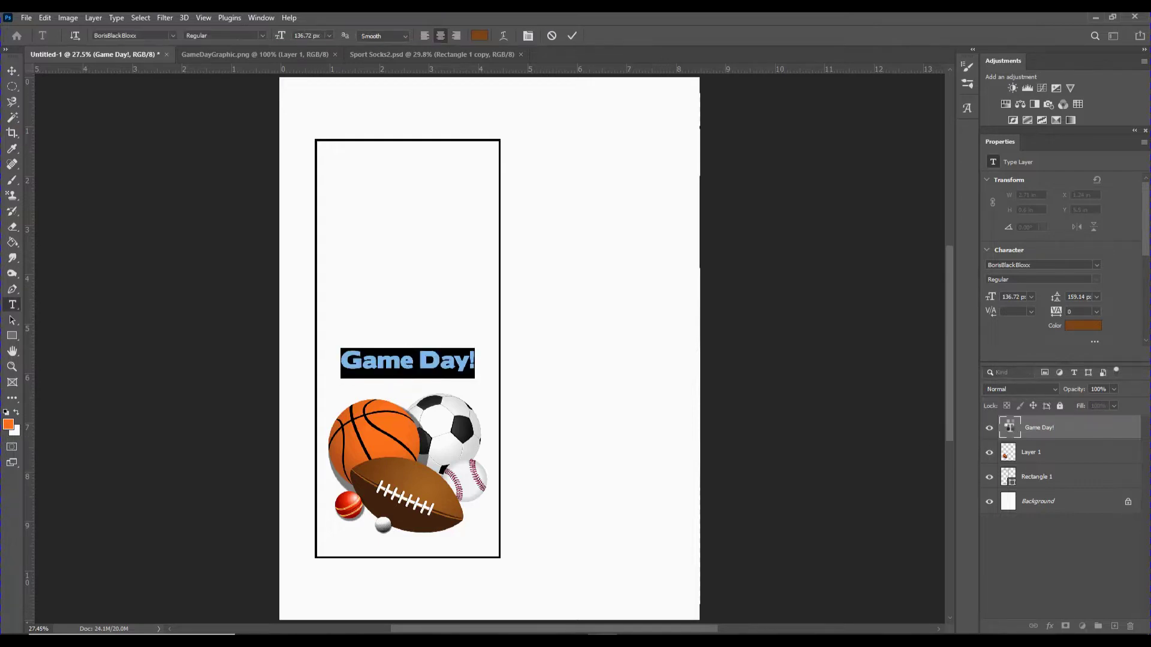
{"action": "left_click", "coordinate": [480, 38]}
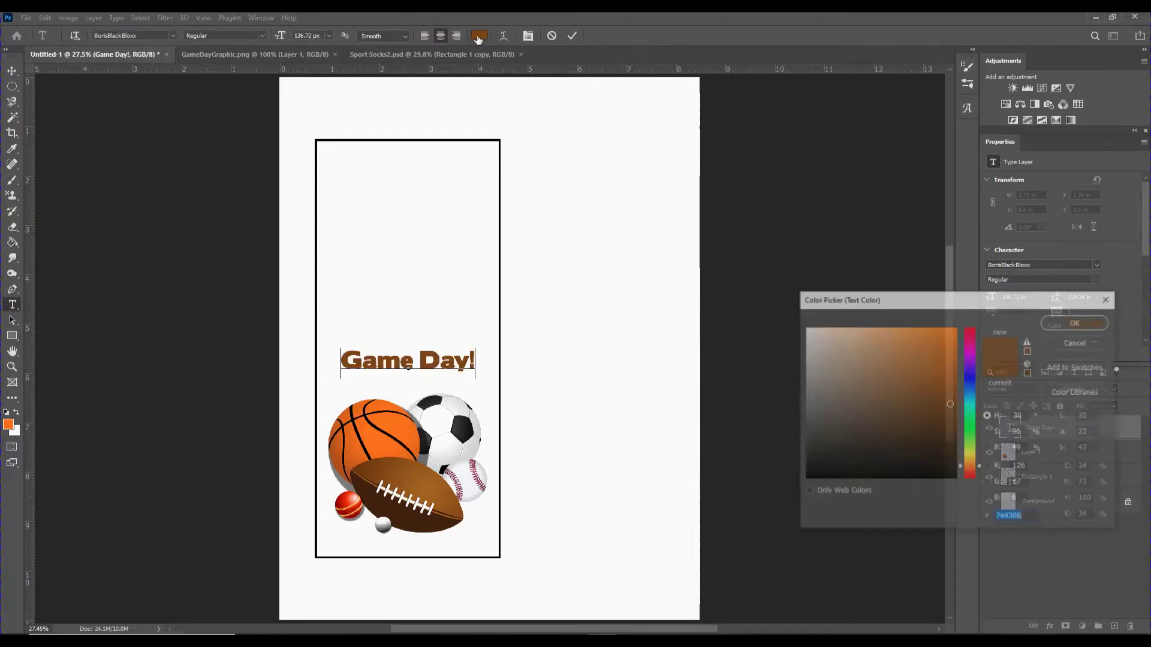
{"action": "left_click", "coordinate": [393, 417]}
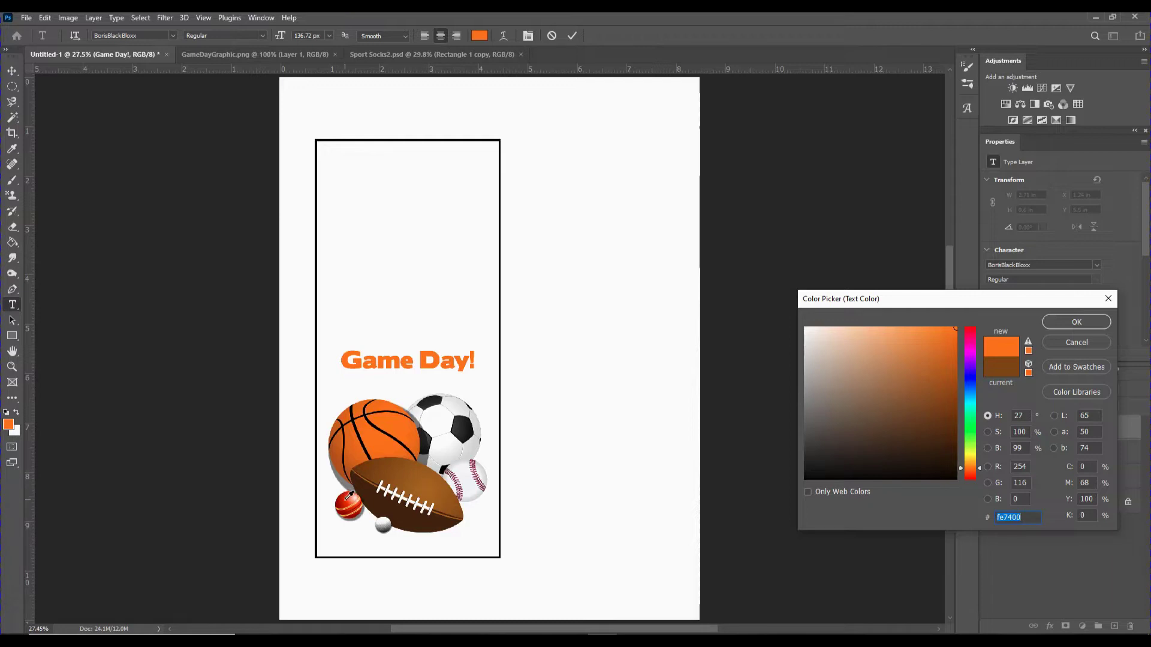
{"action": "left_click", "coordinate": [349, 495]}
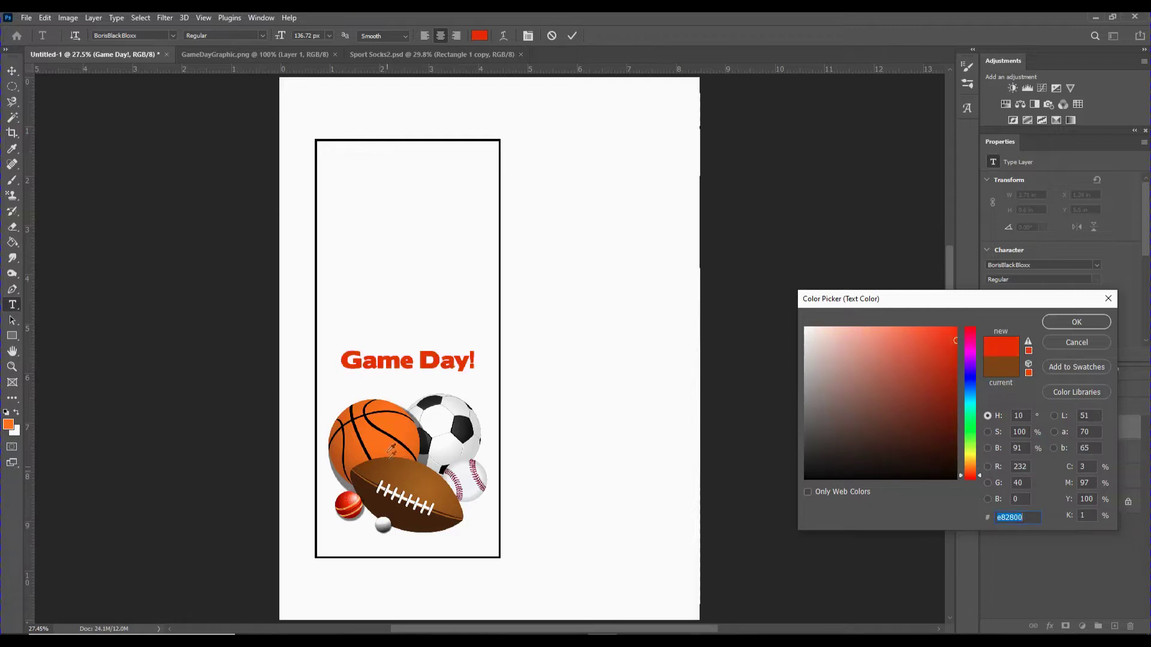
{"action": "left_click", "coordinate": [364, 419]}
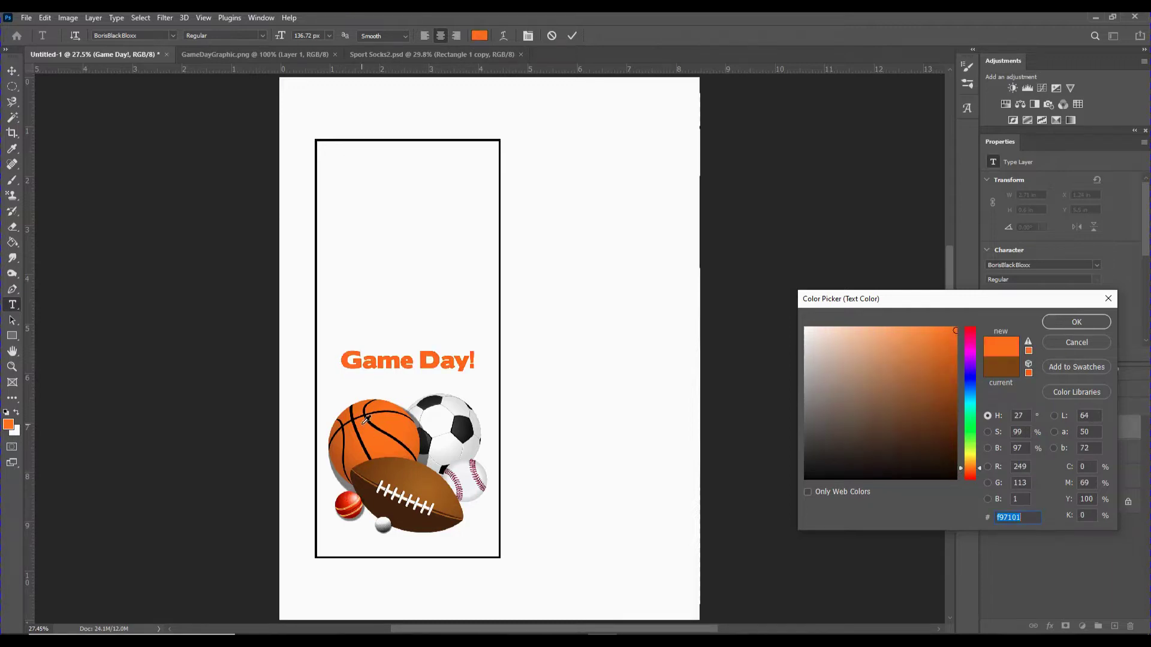
{"action": "left_click", "coordinate": [384, 463]}
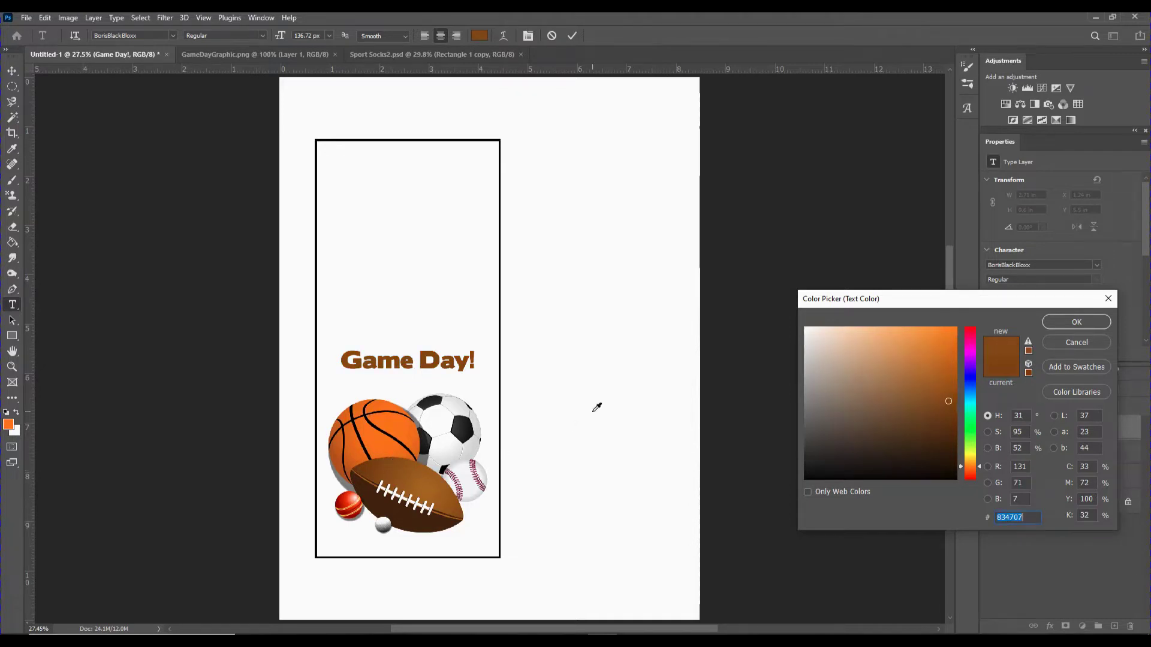
{"action": "left_click", "coordinate": [1085, 323]}
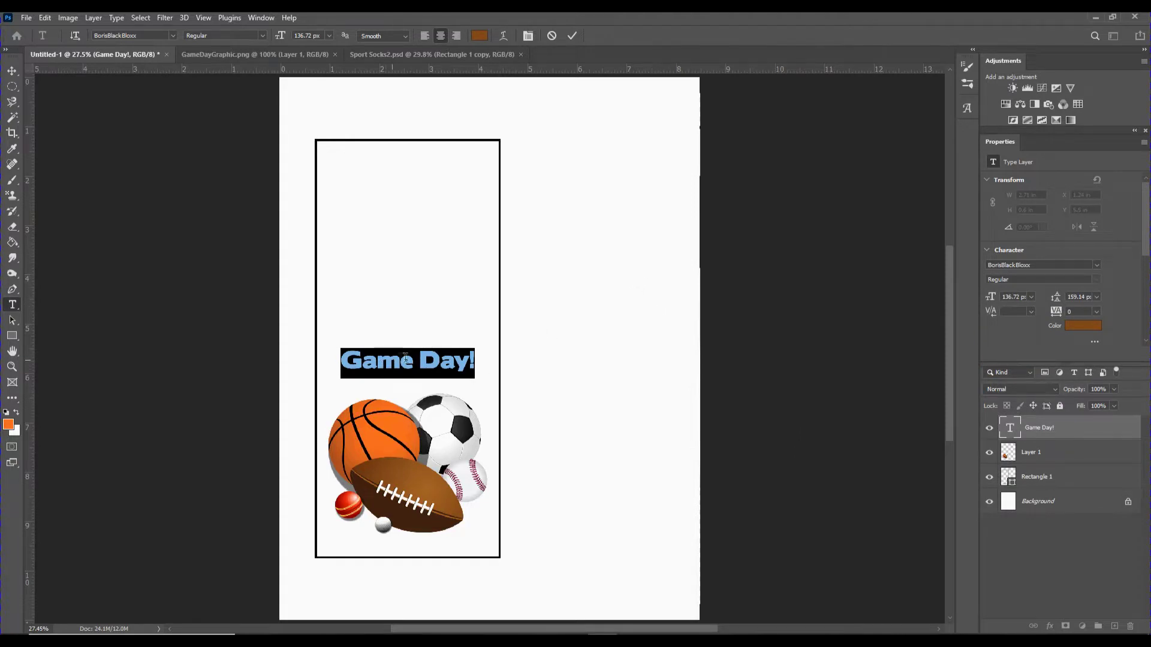
Warp the "Game Day!" text with the horizontal Arc Upper style at +50% bend.
{"action": "left_click", "coordinate": [504, 36]}
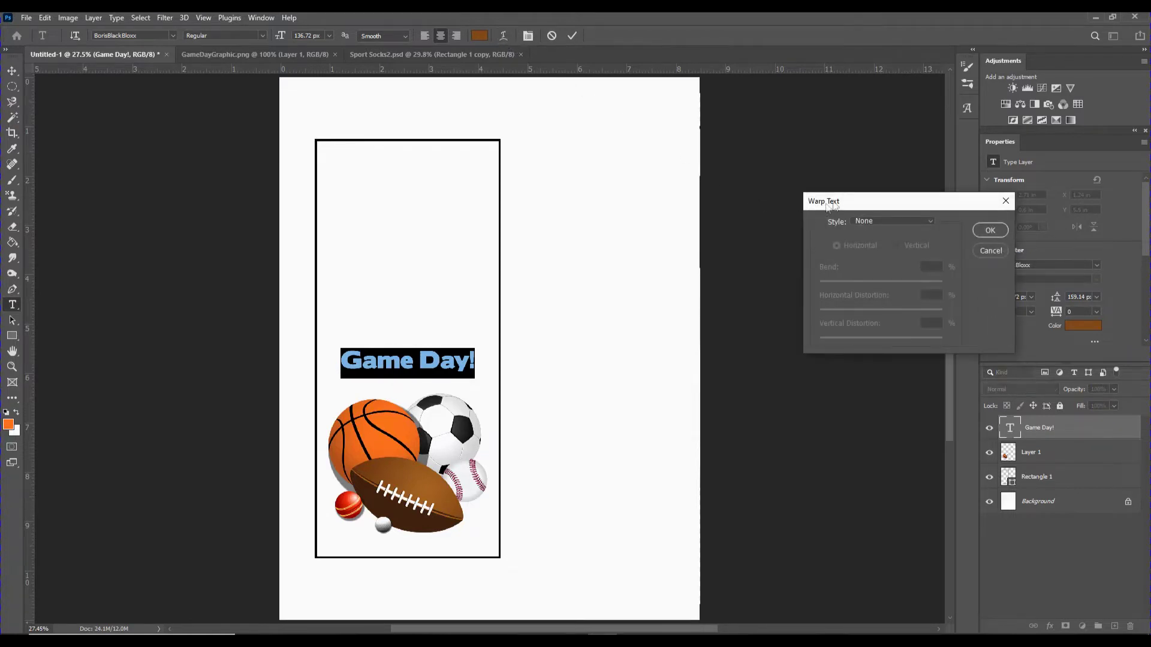
{"action": "left_click", "coordinate": [879, 225]}
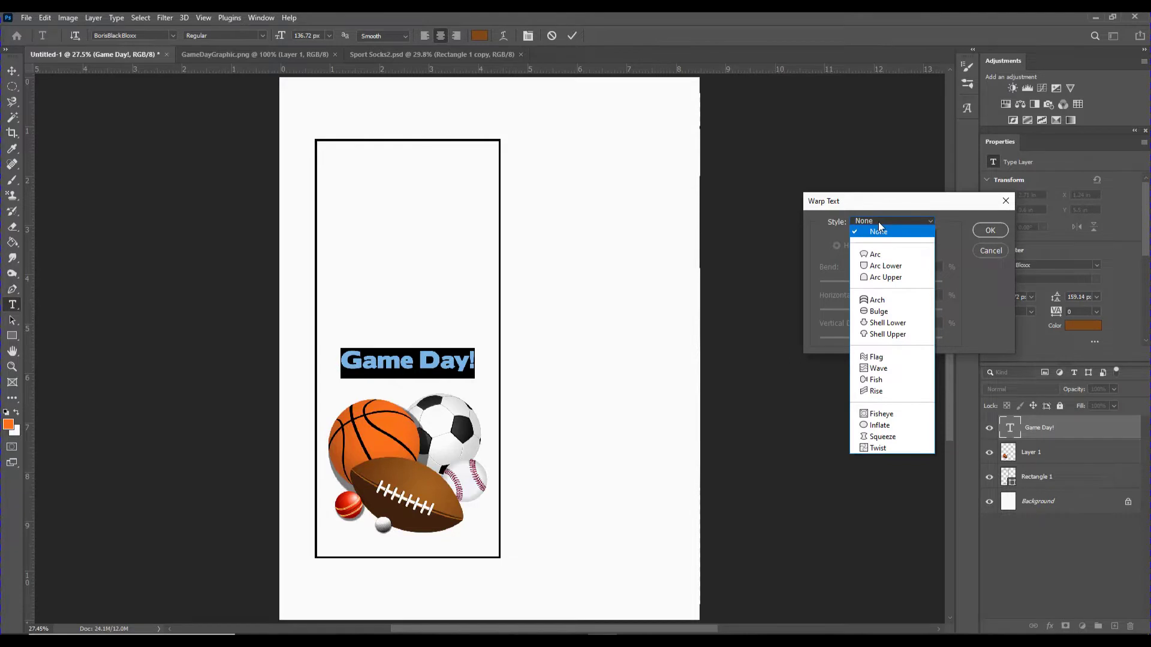
{"action": "left_click", "coordinate": [885, 277]}
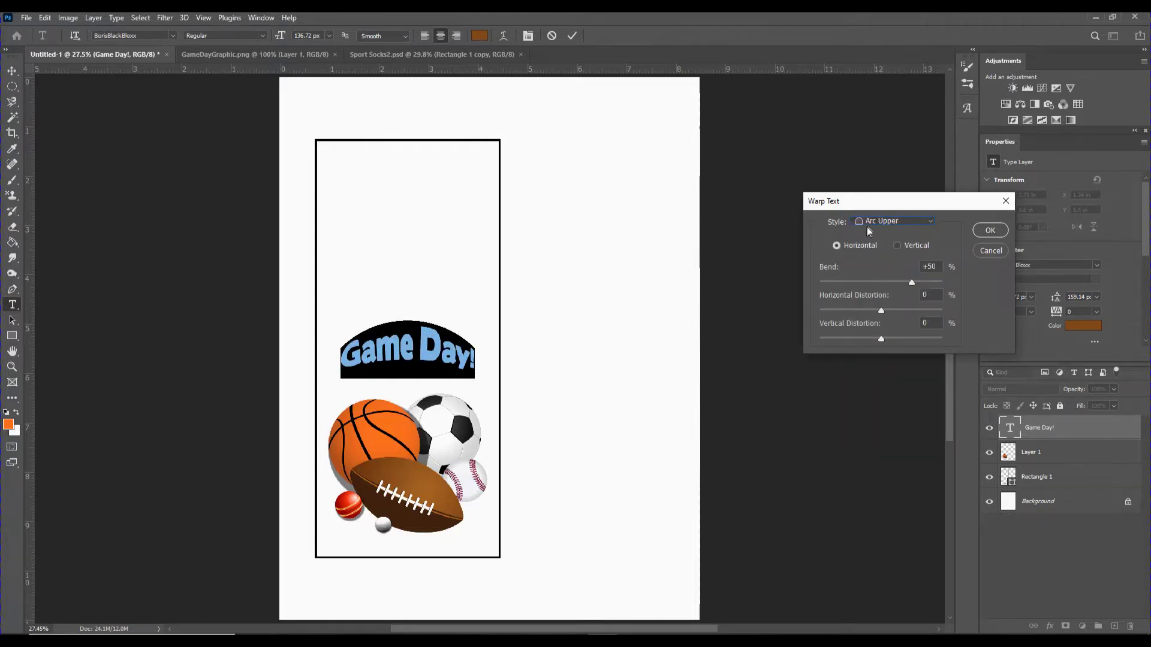
{"action": "left_click", "coordinate": [987, 232]}
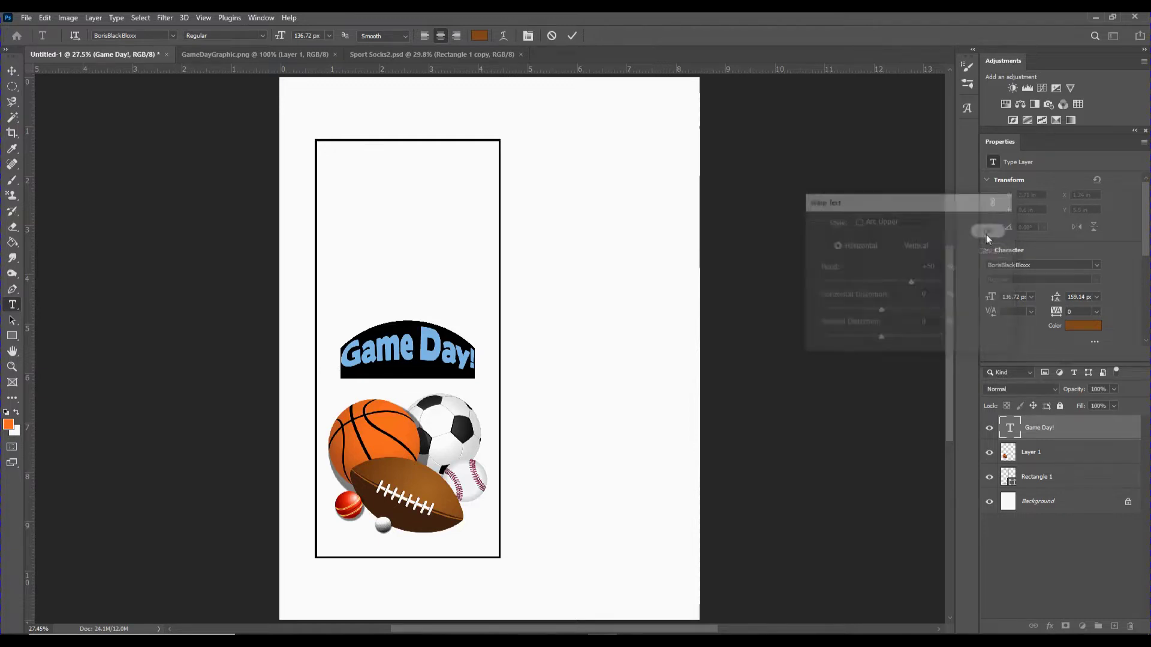
{"action": "left_click", "coordinate": [572, 35]}
Move the warped "Game Day!" text closer to the balls, scale it to about 113% and centre it above them.
{"action": "key", "text": "v"}
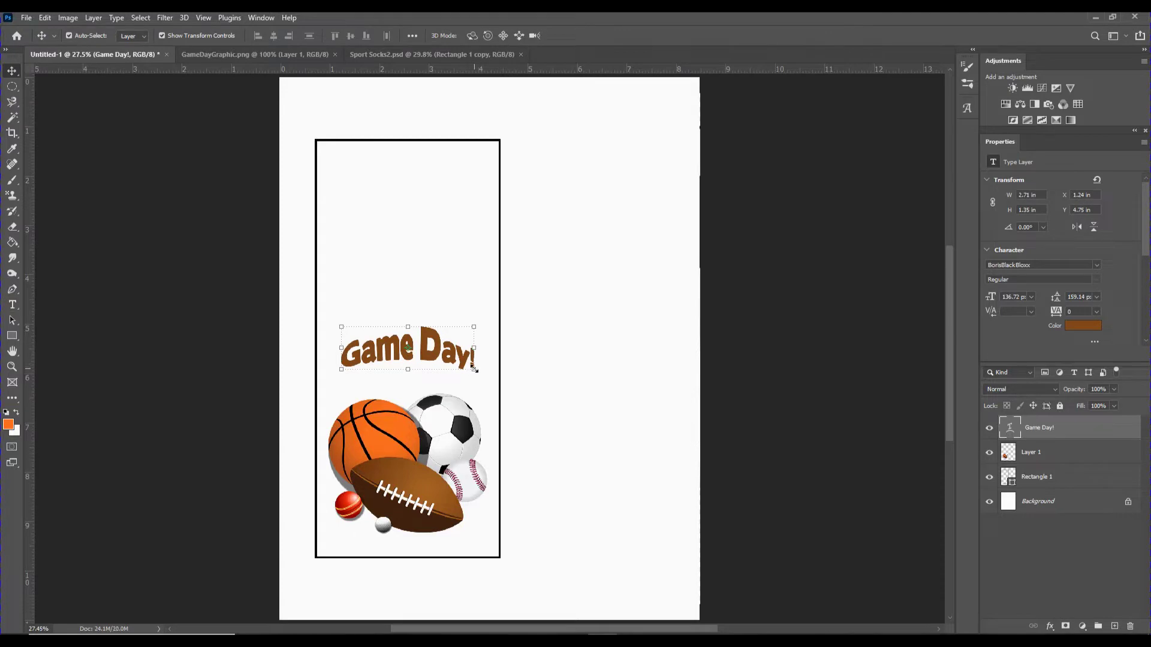
{"action": "left_click_drag", "start_coordinate": [462, 367], "coordinate": [471, 360]}
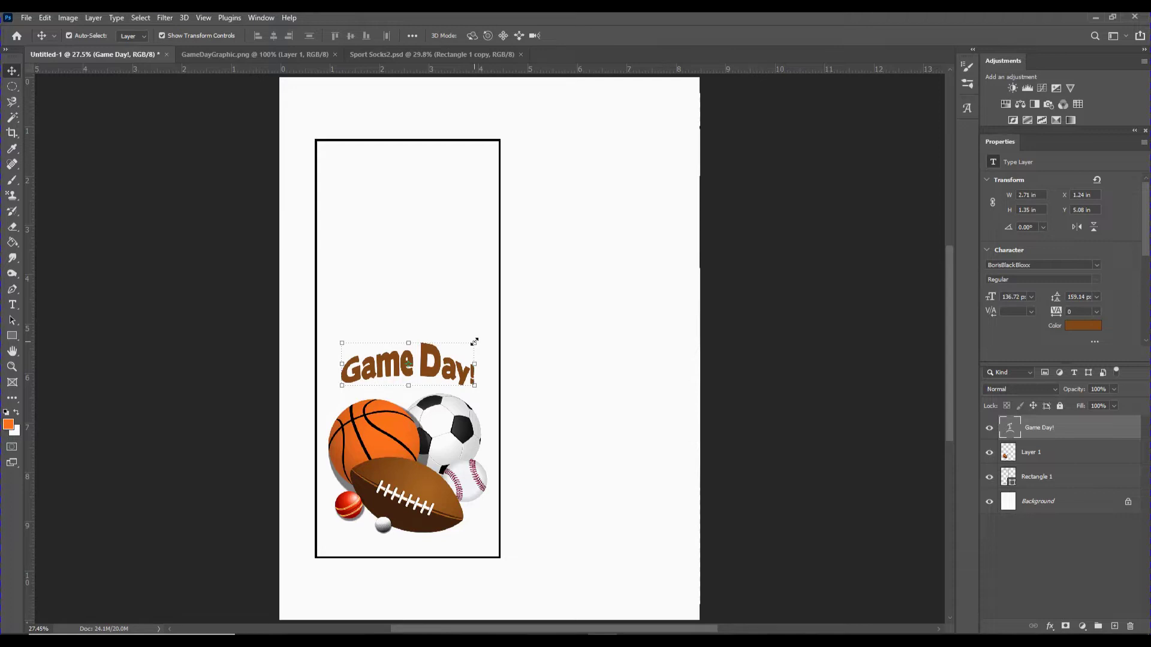
{"action": "left_click", "coordinate": [474, 342]}
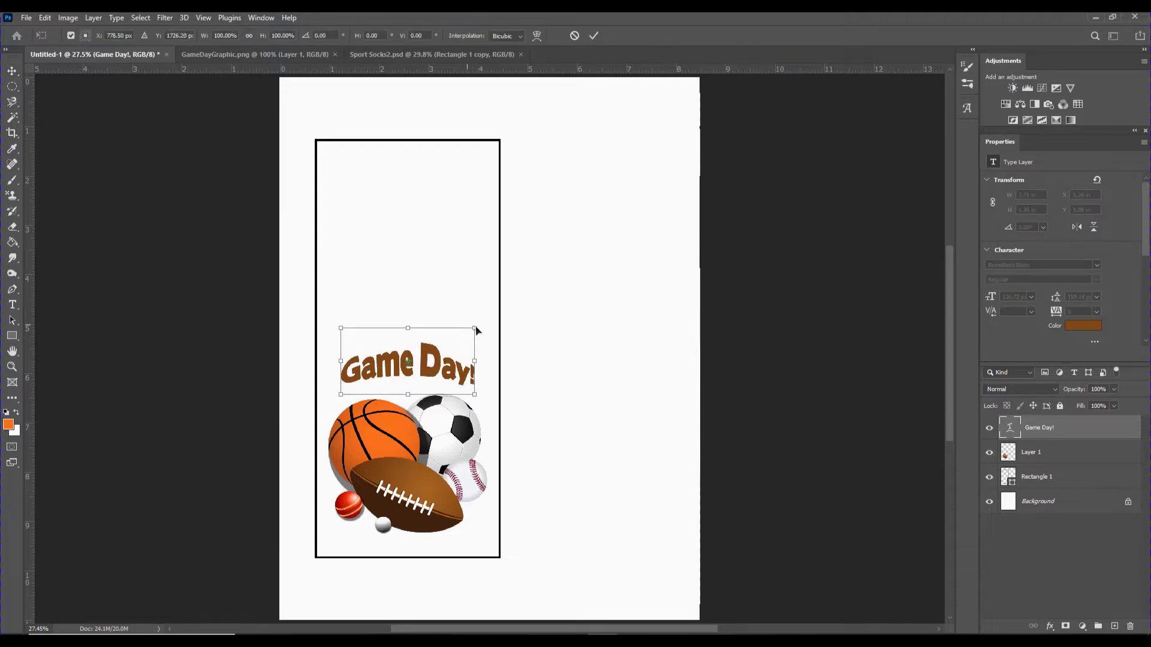
{"action": "left_click_drag", "start_coordinate": [474, 325], "coordinate": [492, 318]}
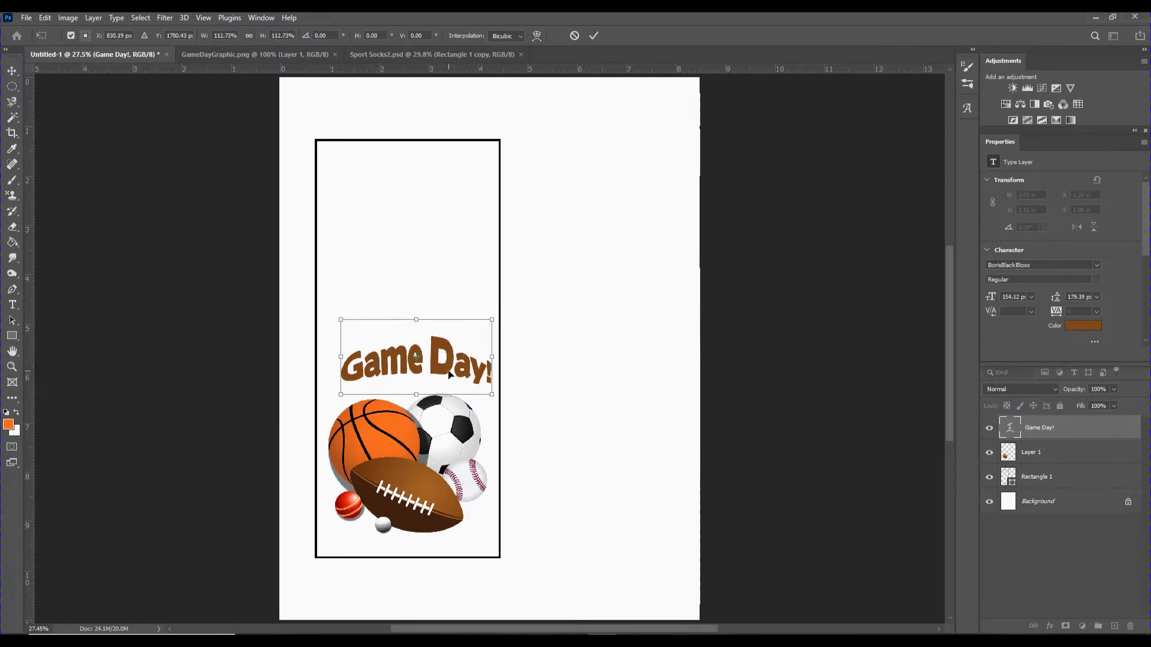
{"action": "left_click_drag", "start_coordinate": [447, 374], "coordinate": [438, 372]}
{"action": "left_click", "coordinate": [593, 35]}
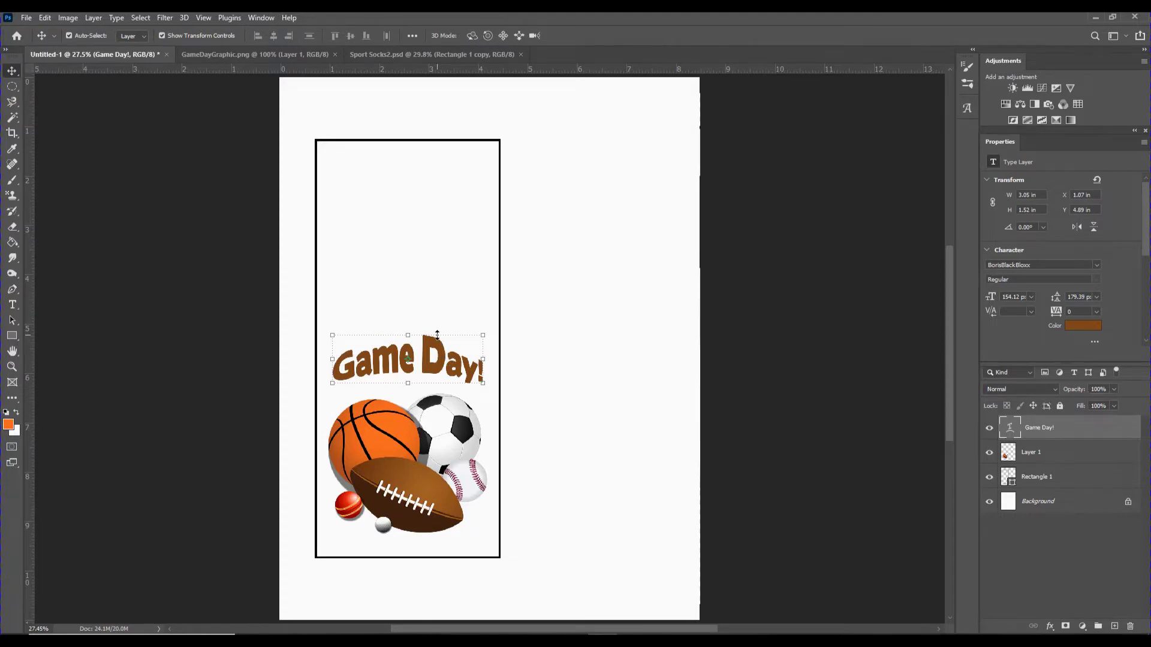
{"action": "left_click", "coordinate": [556, 358]}
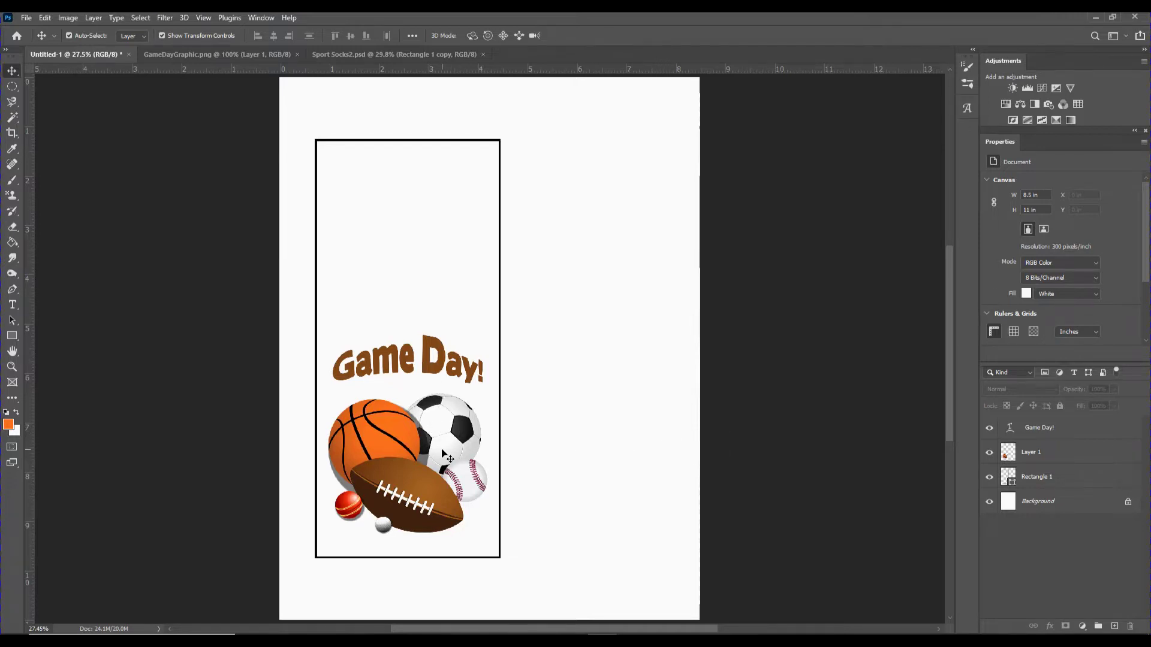
Add Drop Shadow and Bevel & Emboss effects with their default settings to the sports balls layer.
{"action": "scroll", "coordinate": [444, 454], "scroll_direction": "up", "scroll_amount": 3}
{"action": "scroll", "coordinate": [444, 454], "scroll_direction": "up", "scroll_amount": 2}
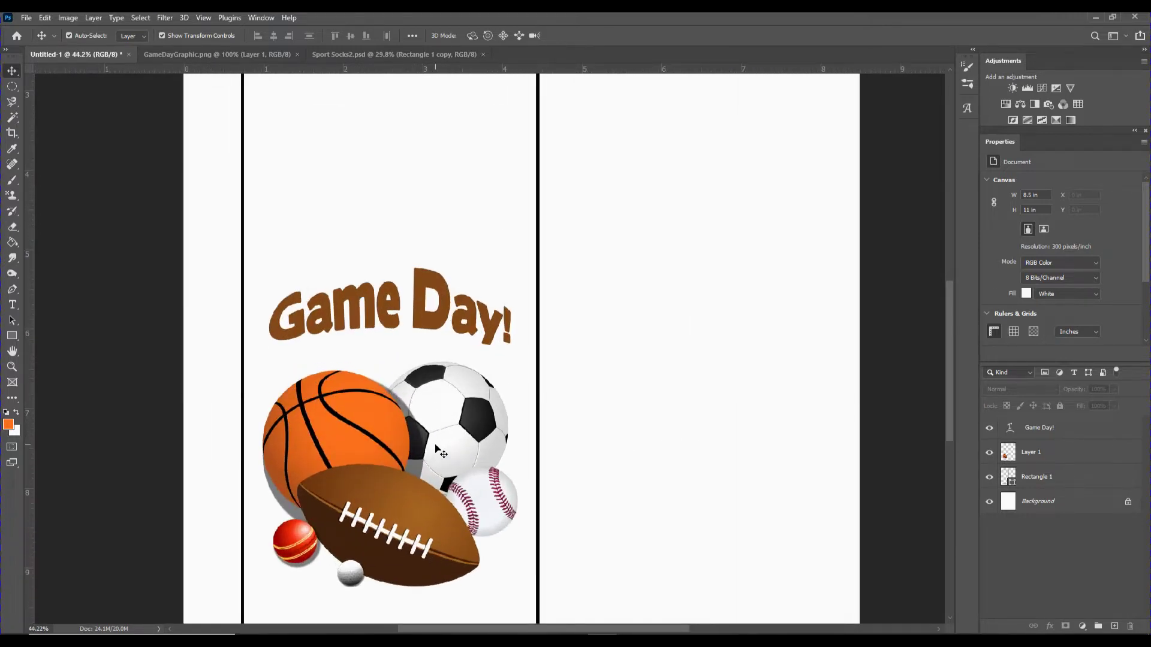
{"action": "scroll", "coordinate": [950, 353], "scroll_direction": "down", "scroll_amount": 2}
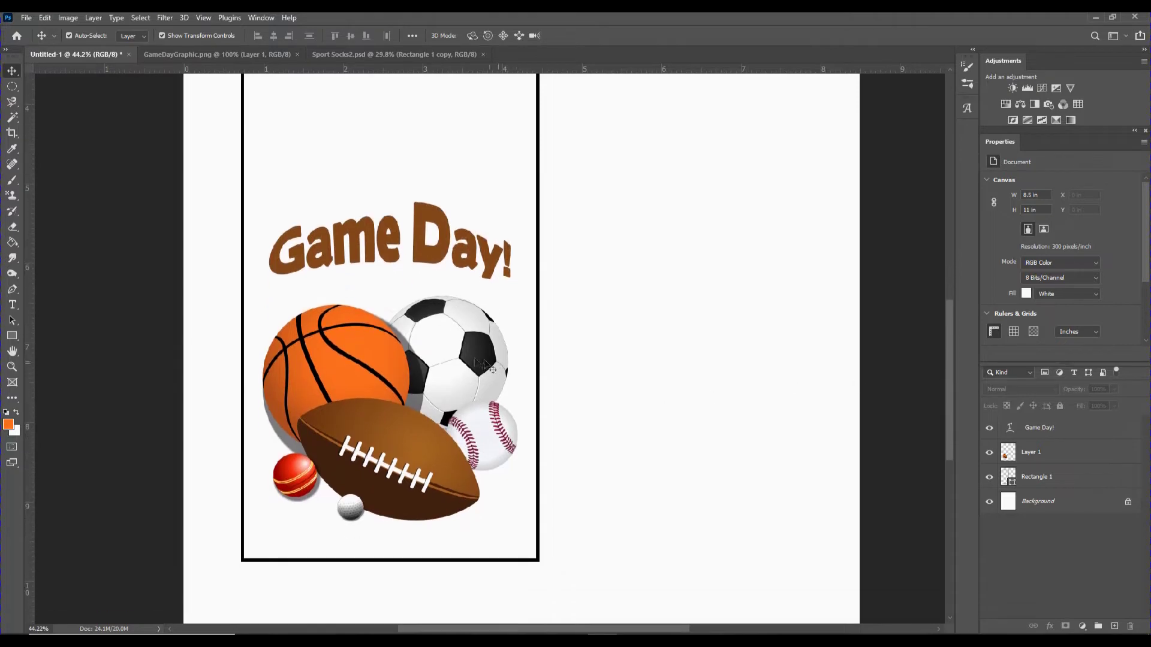
{"action": "scroll", "coordinate": [491, 377], "scroll_direction": "up", "scroll_amount": 2}
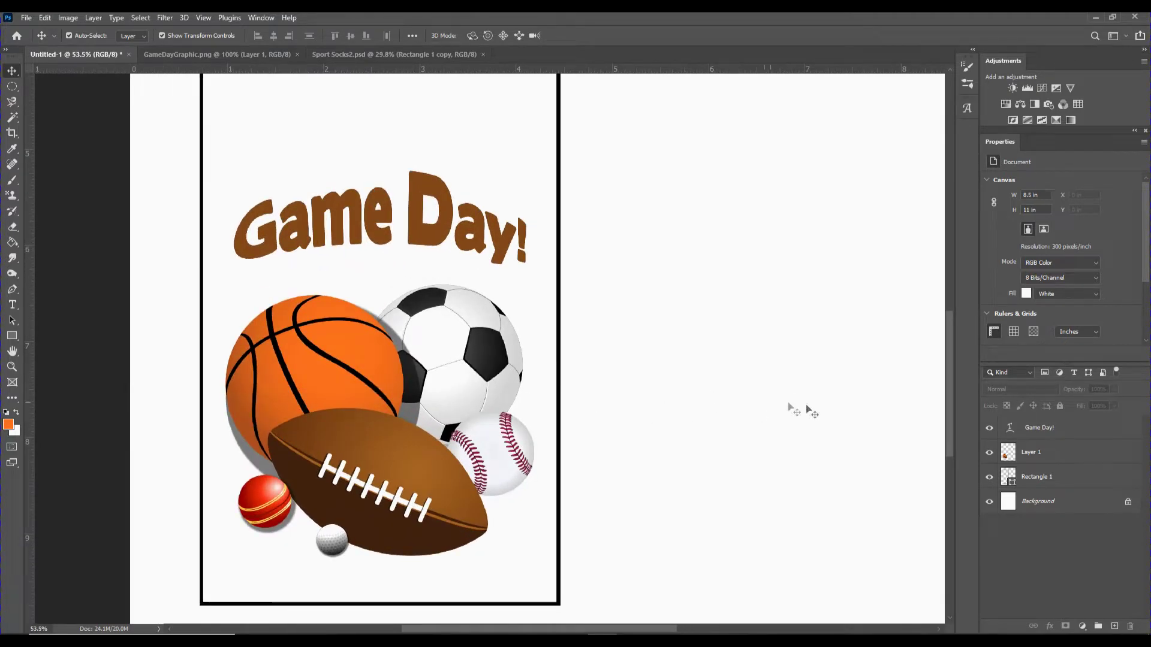
{"action": "left_click", "coordinate": [1017, 453]}
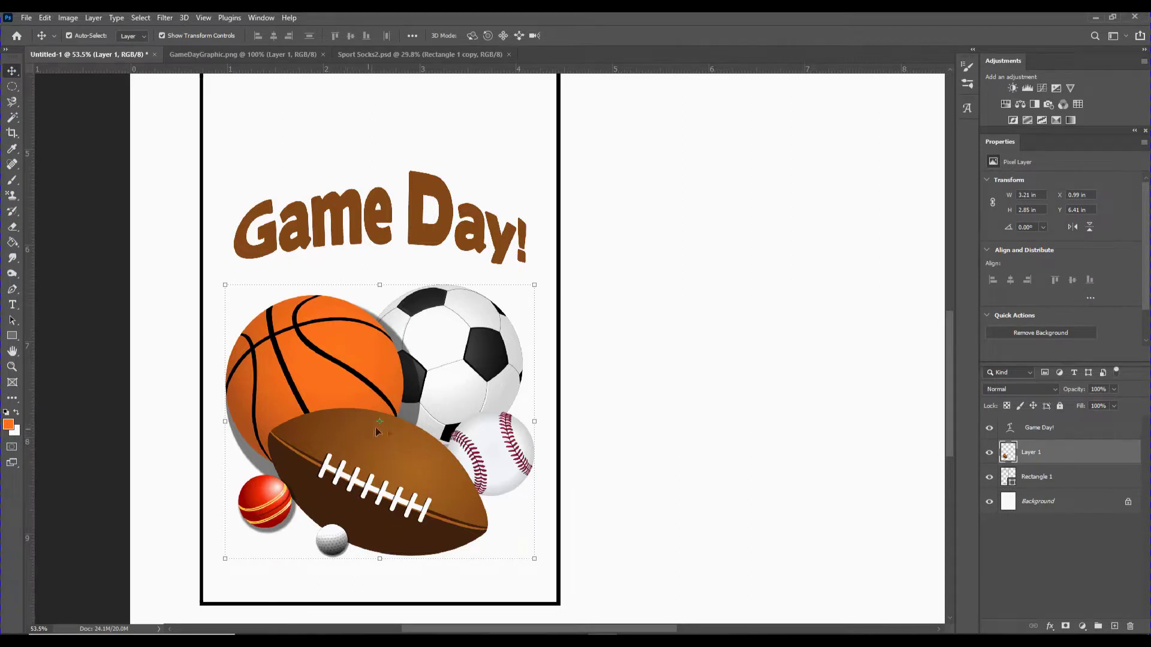
{"action": "double_click", "coordinate": [1133, 457]}
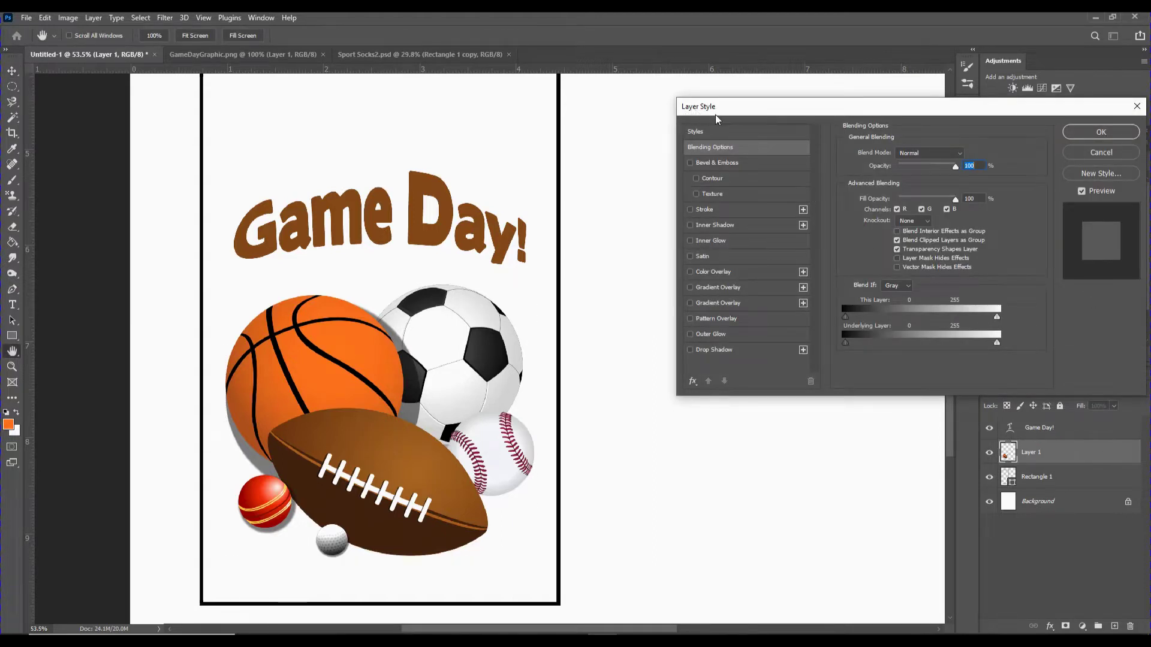
{"action": "left_click", "coordinate": [690, 350]}
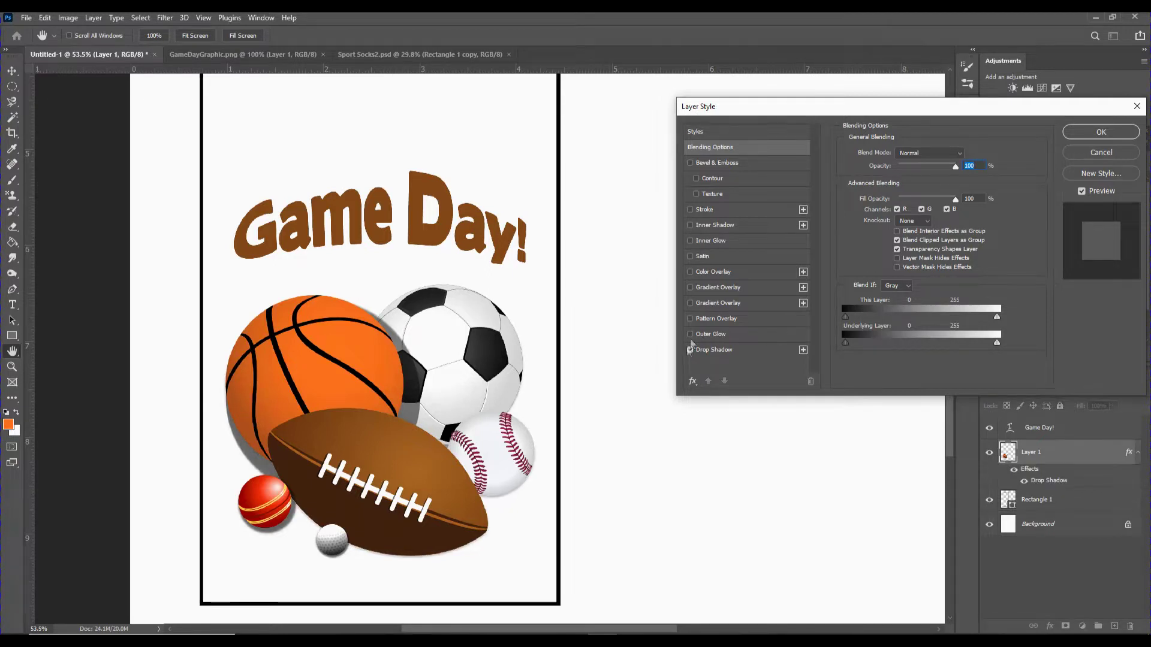
{"action": "left_click", "coordinate": [690, 165]}
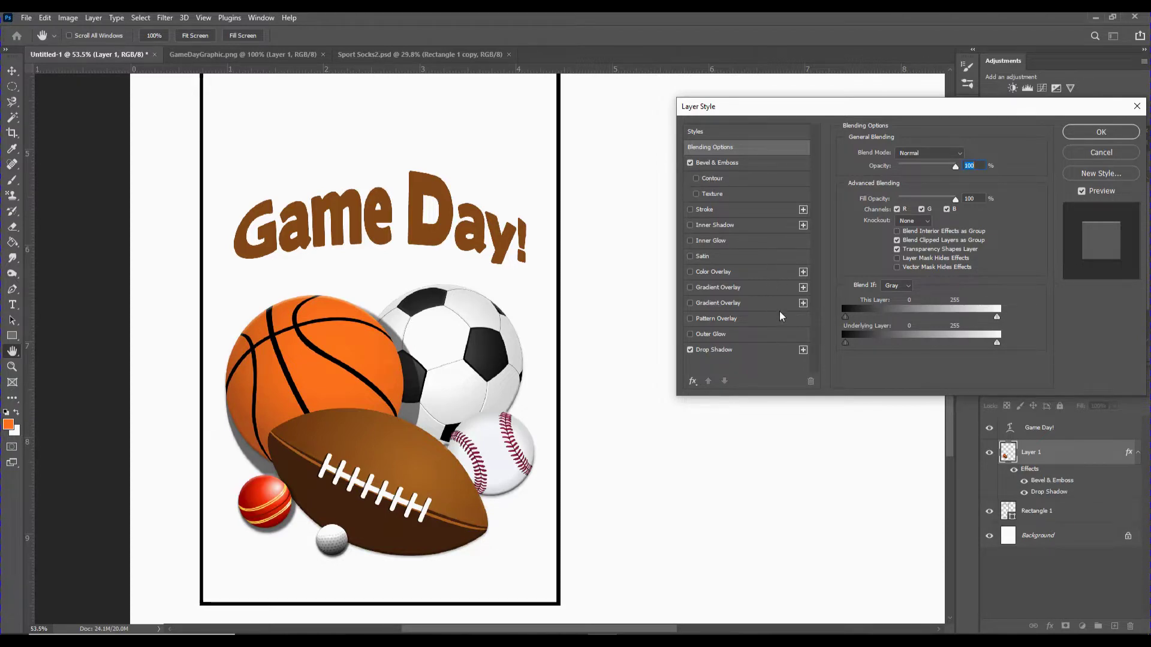
{"action": "left_click", "coordinate": [1101, 132]}
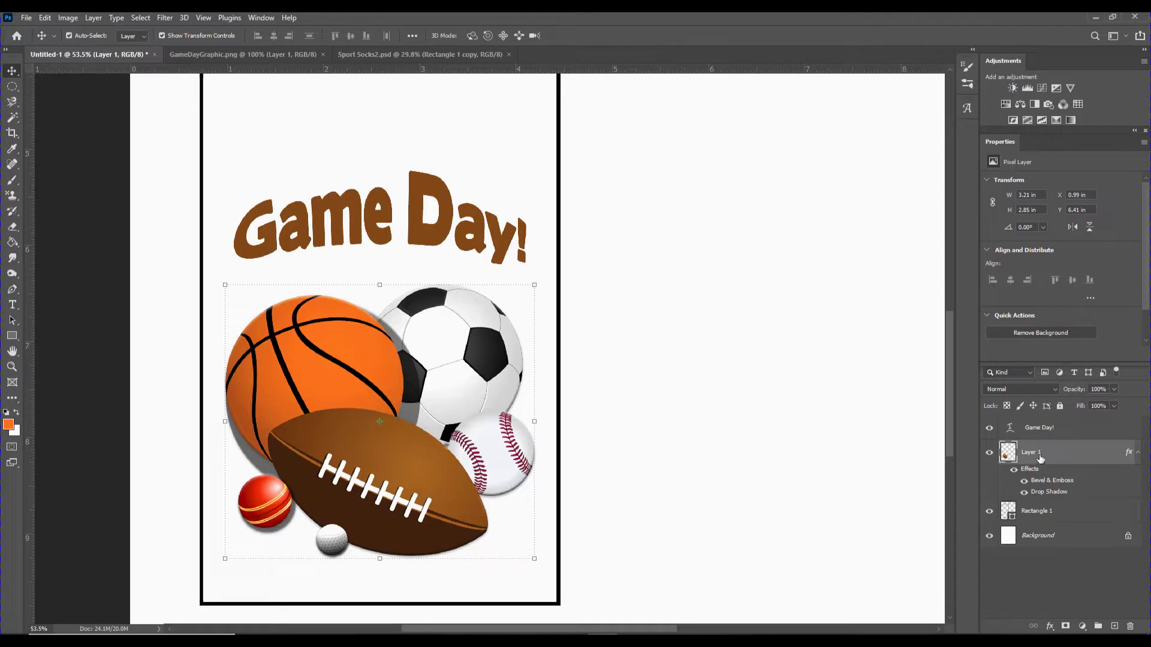
Copy the layer style of the sports balls and paste it onto the "Game Day!" text layer.
{"action": "right_click", "coordinate": [1128, 454]}
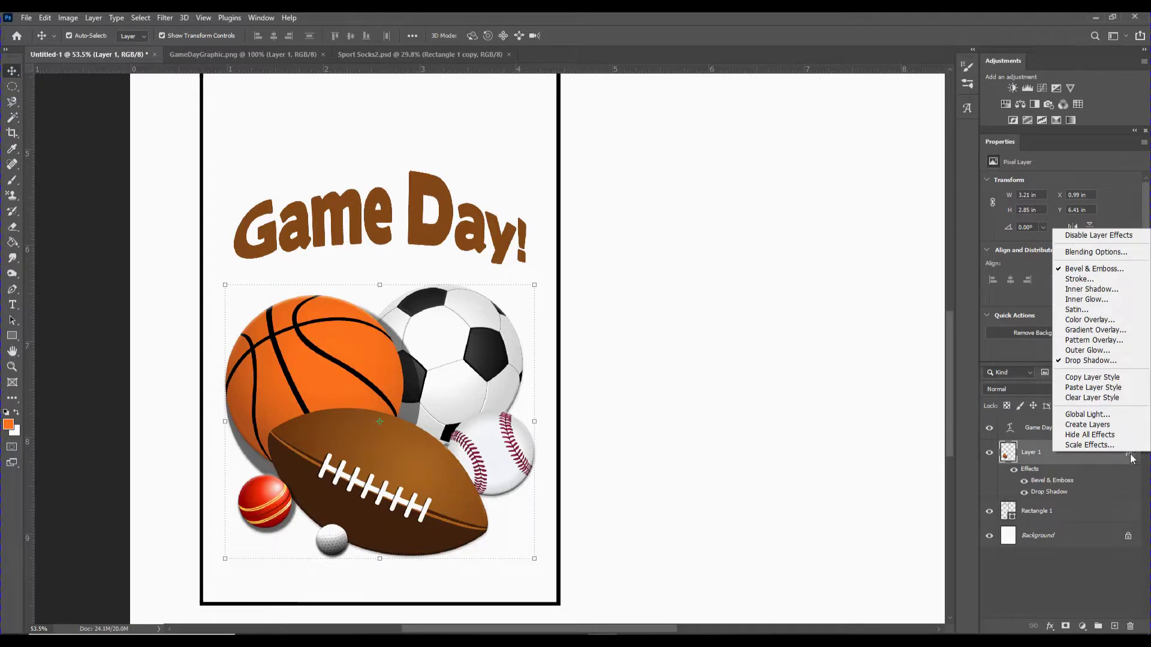
{"action": "left_click", "coordinate": [1104, 377]}
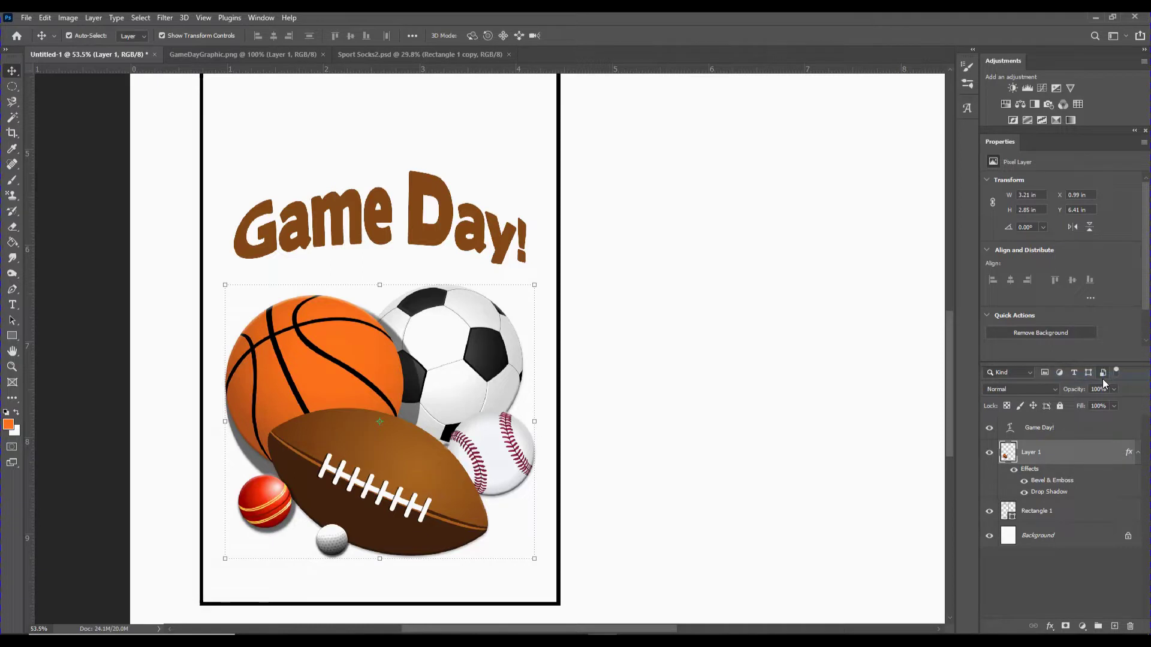
{"action": "left_click", "coordinate": [1129, 431]}
{"action": "double_click", "coordinate": [1129, 431]}
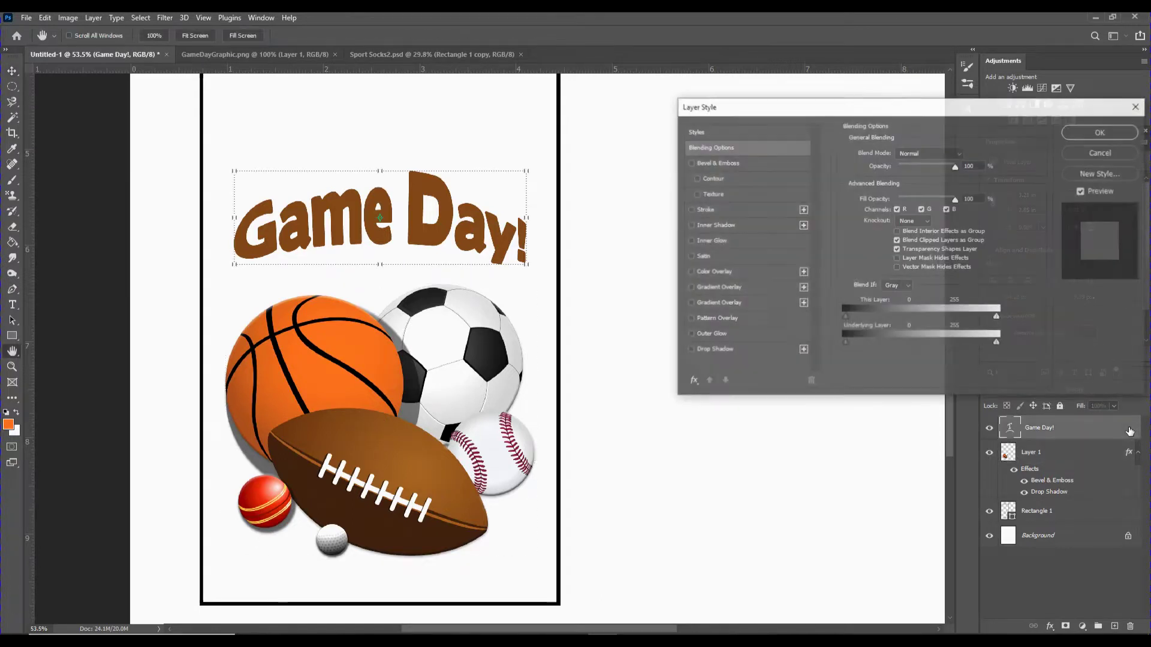
{"action": "key", "text": "Escape"}
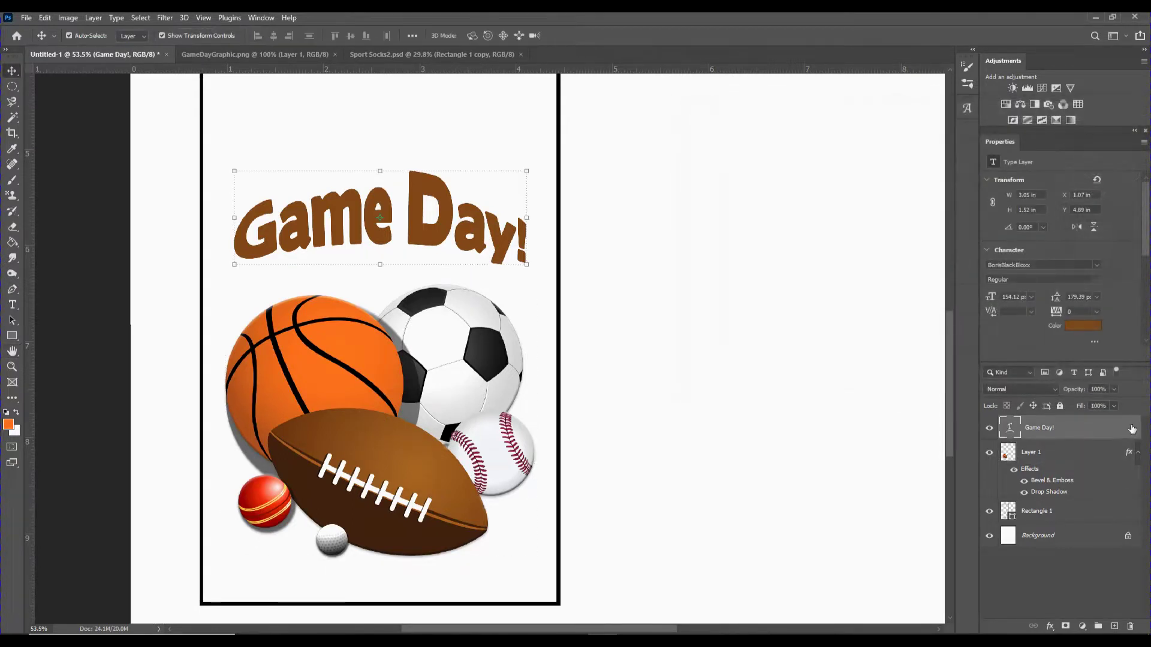
{"action": "right_click", "coordinate": [1135, 431]}
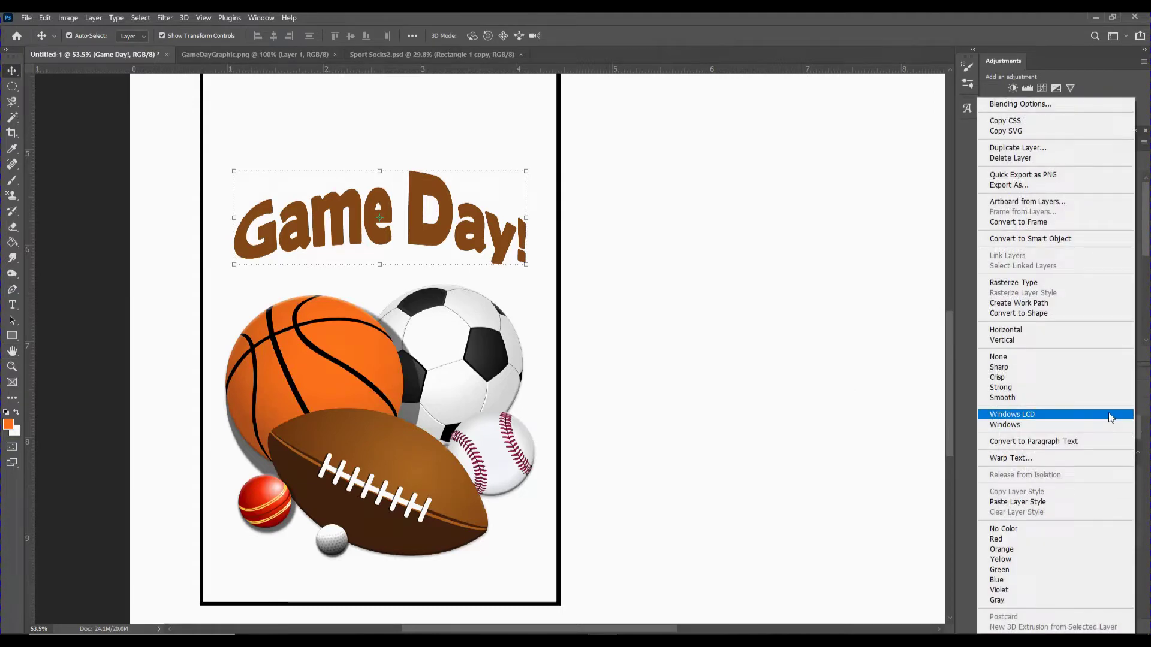
{"action": "left_click", "coordinate": [1077, 501]}
{"action": "left_click", "coordinate": [779, 368]}
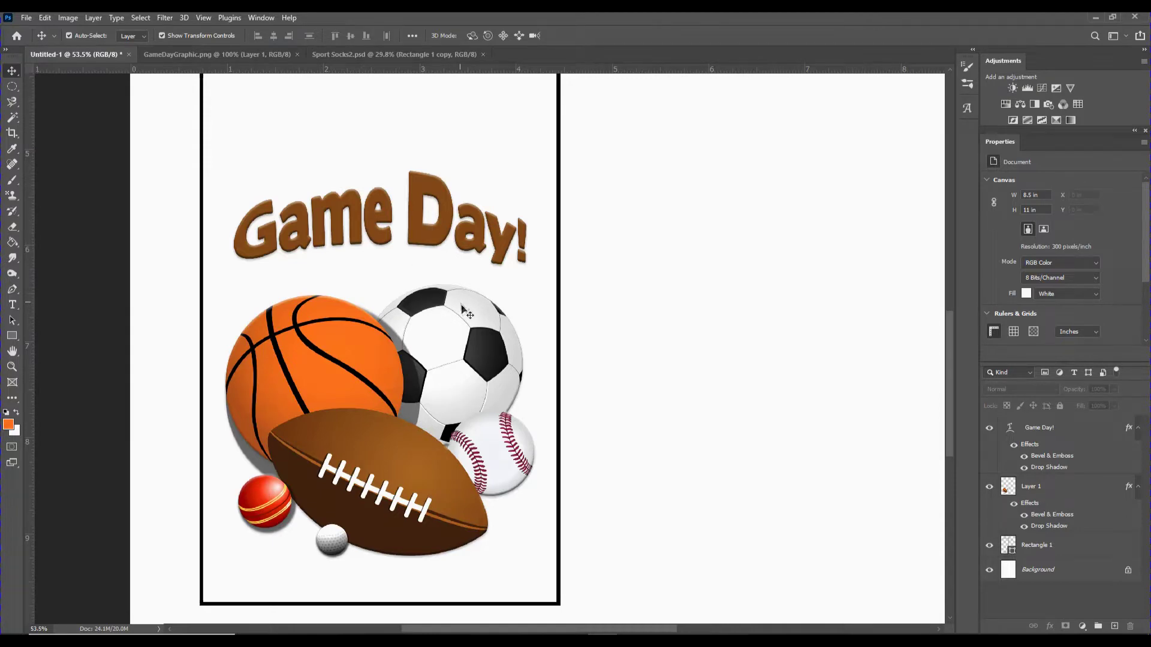
Duplicate the rectangle, "Game Day!" text and balls together, and place the copy just to the right of the original.
{"action": "scroll", "coordinate": [465, 315], "scroll_direction": "down", "scroll_amount": 4}
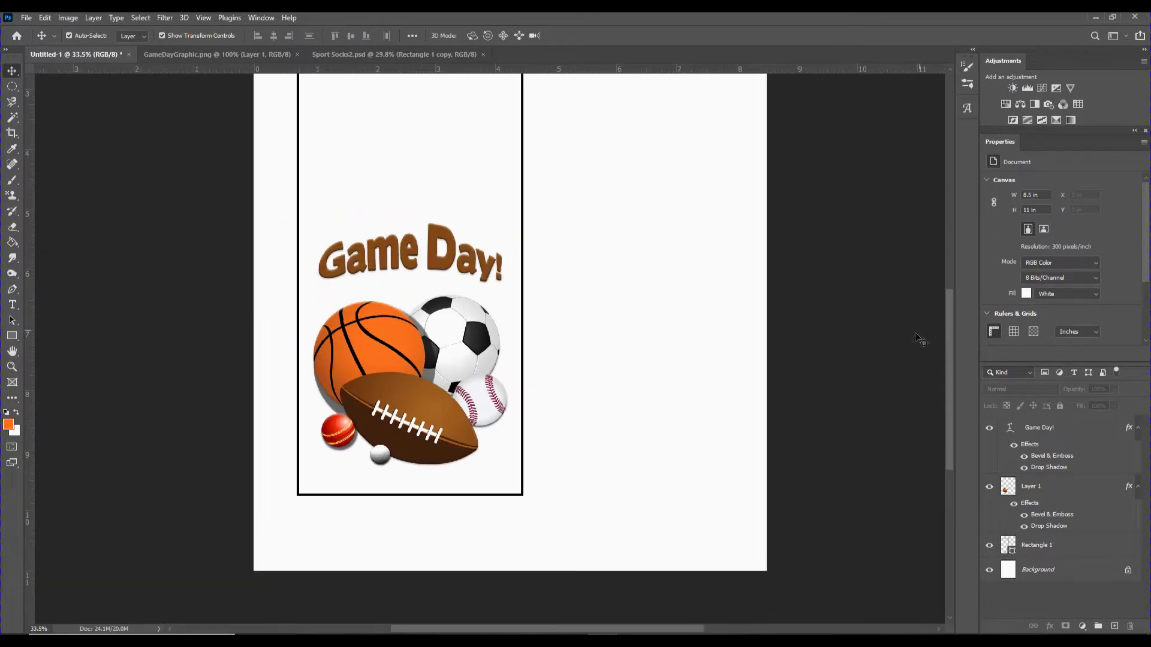
{"action": "scroll", "coordinate": [657, 346], "scroll_direction": "down", "scroll_amount": 1}
{"action": "left_click_drag", "start_coordinate": [948, 336], "coordinate": [948, 306]}
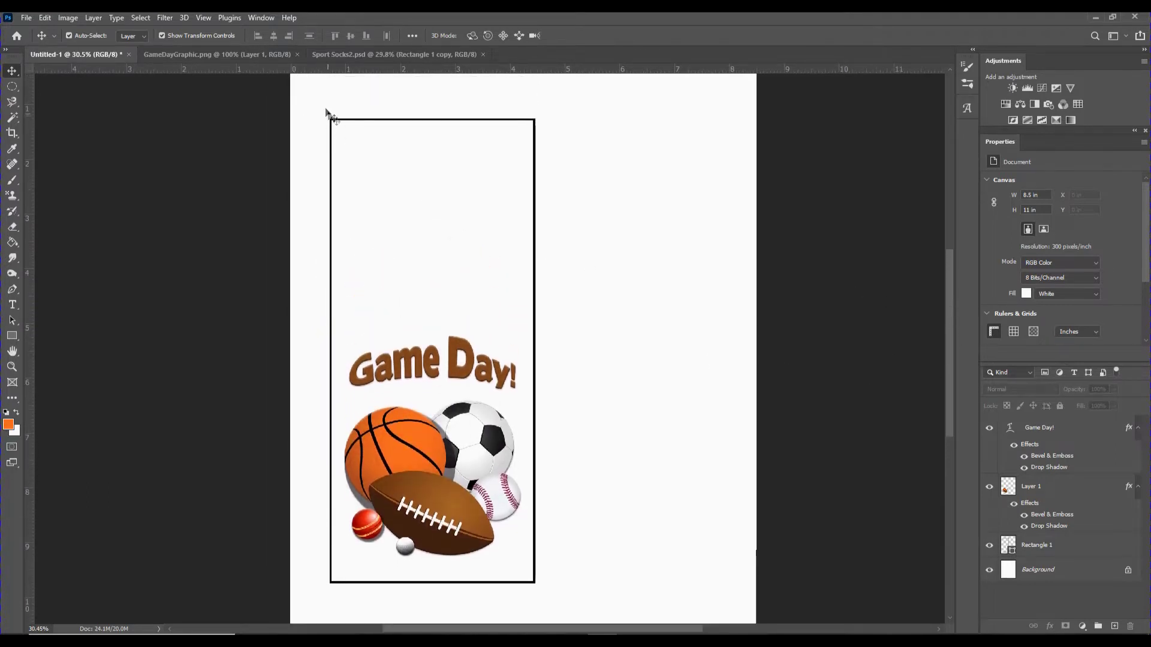
{"action": "left_click_drag", "start_coordinate": [310, 102], "coordinate": [563, 605]}
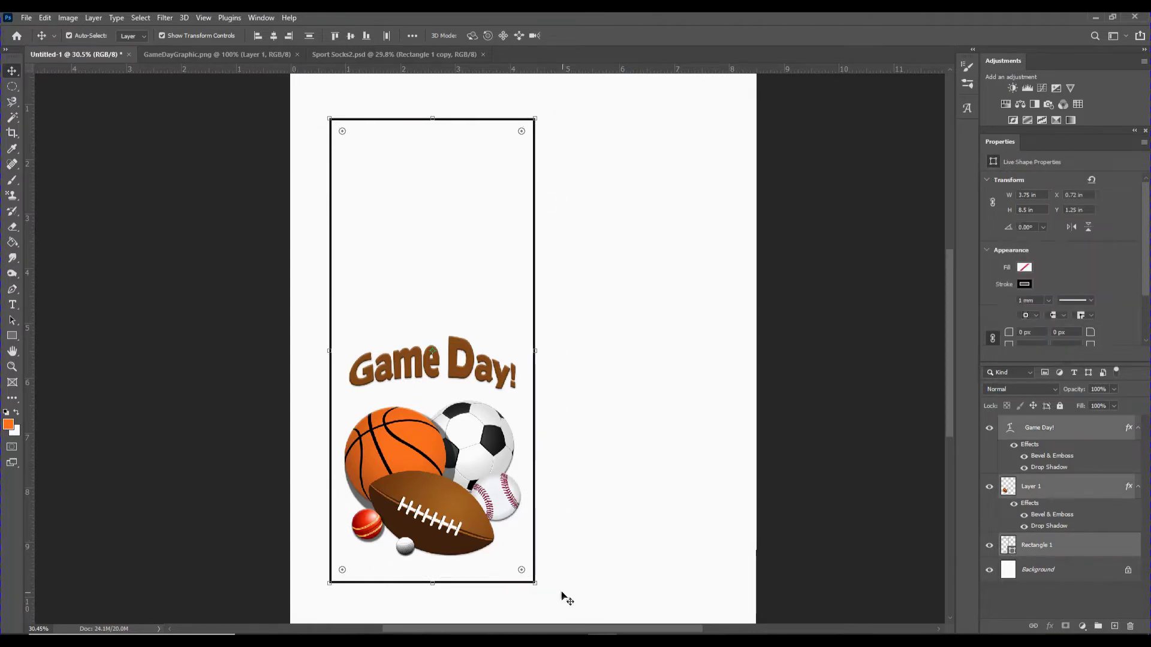
{"action": "left_click_drag", "start_coordinate": [541, 565], "coordinate": [541, 561]}
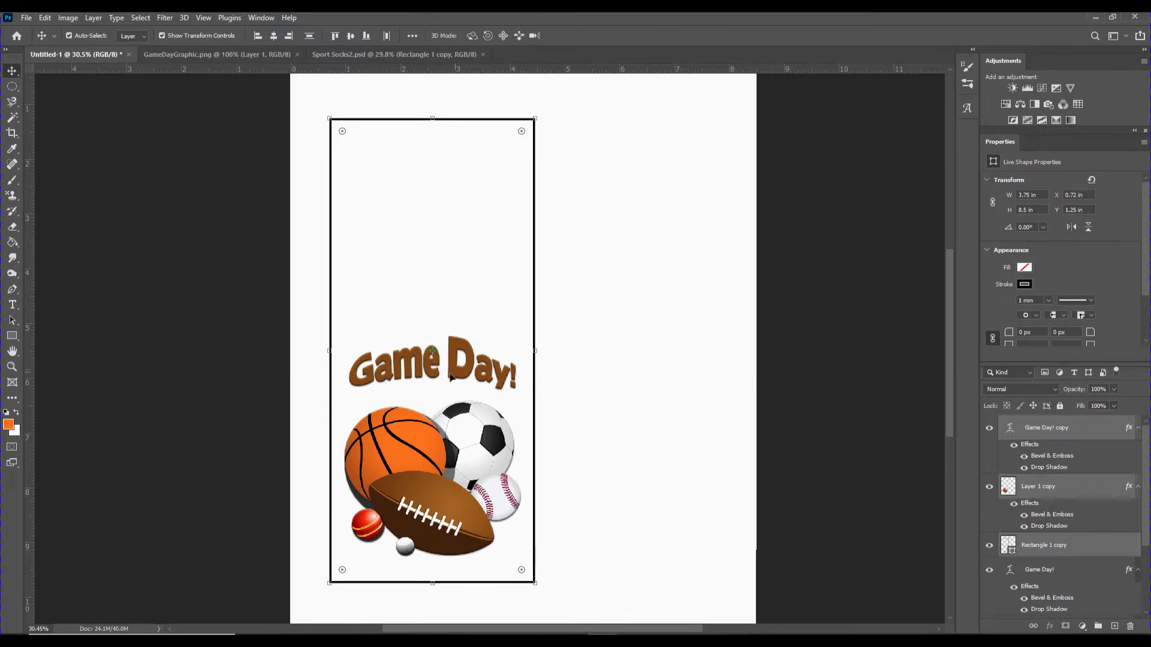
{"action": "left_click_drag", "start_coordinate": [451, 376], "coordinate": [668, 369]}
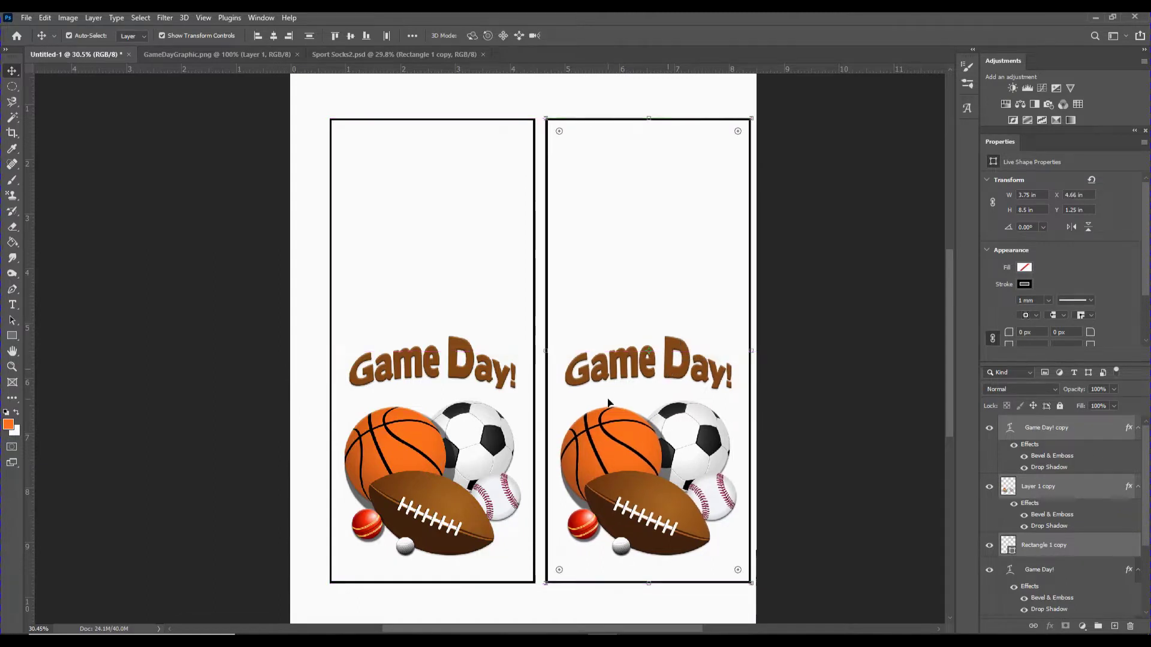
Shift both sock templates together slightly to the left so they sit centred across the page.
{"action": "left_click_drag", "start_coordinate": [304, 92], "coordinate": [773, 607]}
{"action": "left_click_drag", "start_coordinate": [631, 450], "coordinate": [614, 451]}
{"action": "left_click", "coordinate": [665, 95]}
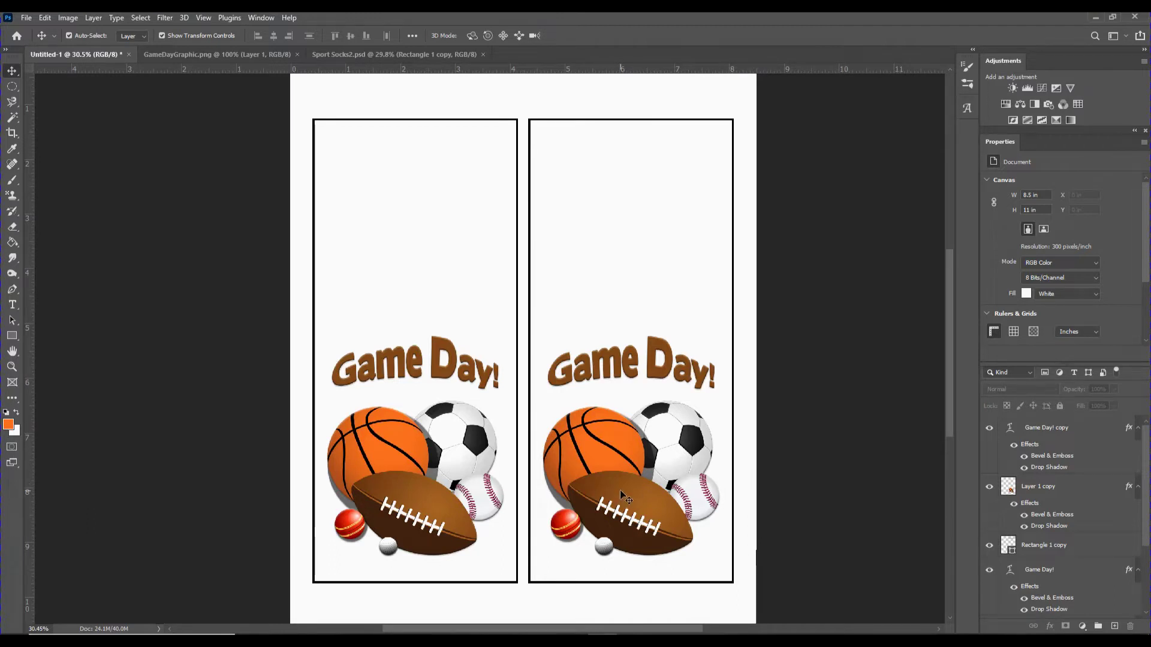
Flip the sports balls in the right-hand template horizontally to mirror the left-hand ones.
{"action": "left_click", "coordinate": [620, 445]}
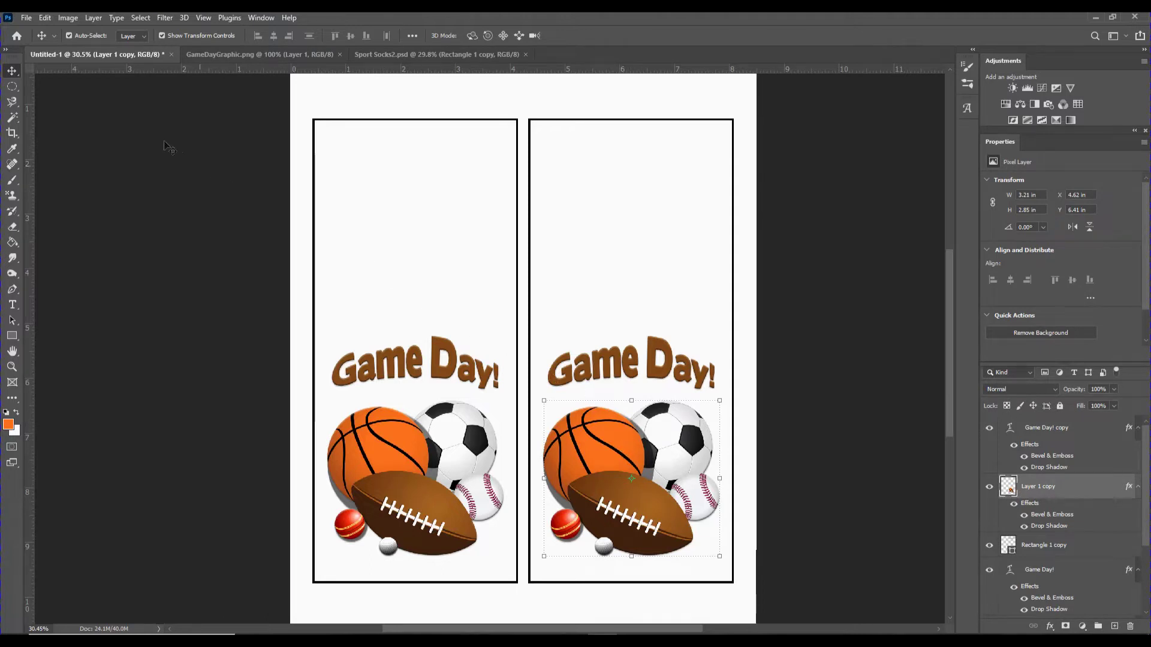
{"action": "left_click", "coordinate": [44, 18]}
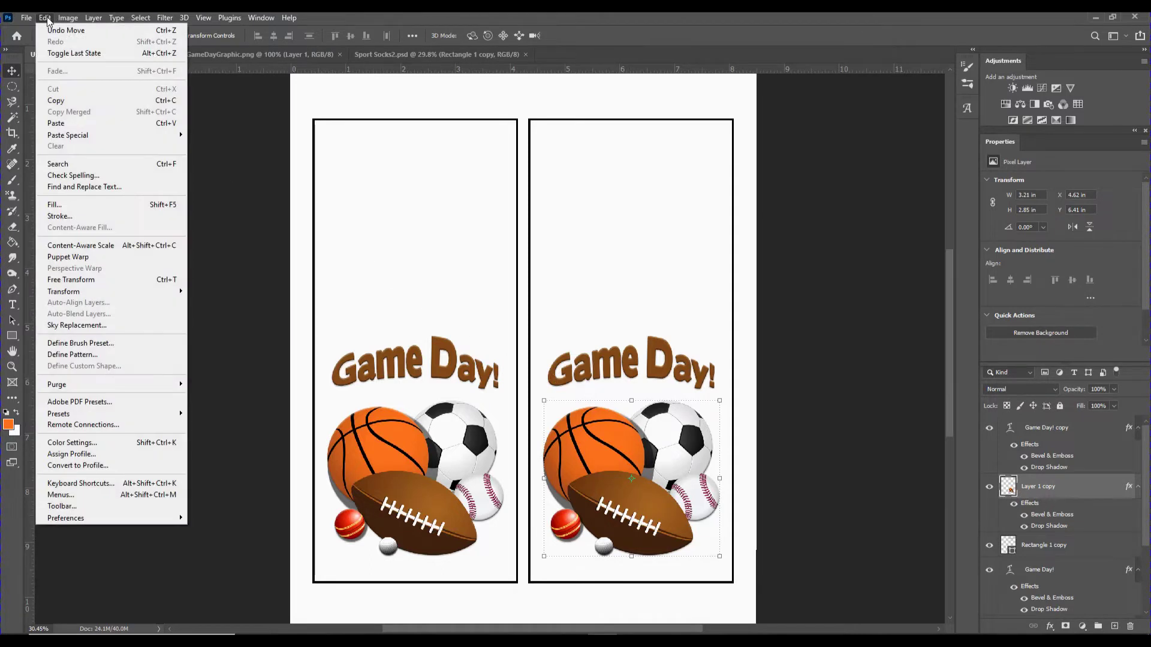
{"action": "mouse_move", "coordinate": [65, 294]}
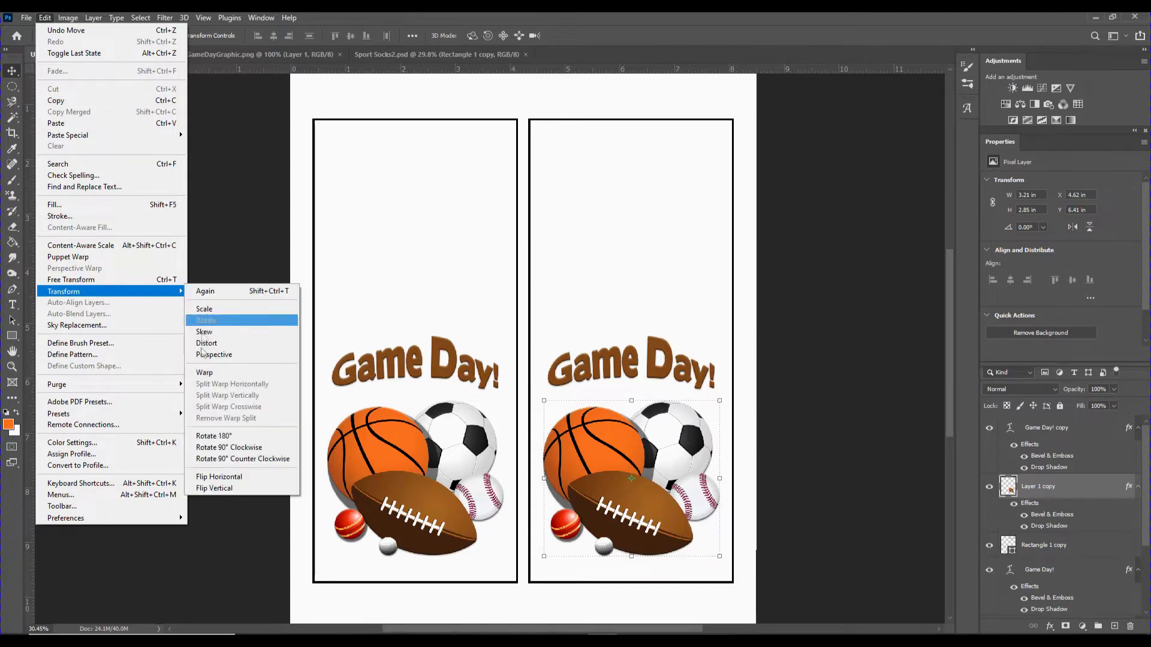
{"action": "left_click", "coordinate": [219, 478]}
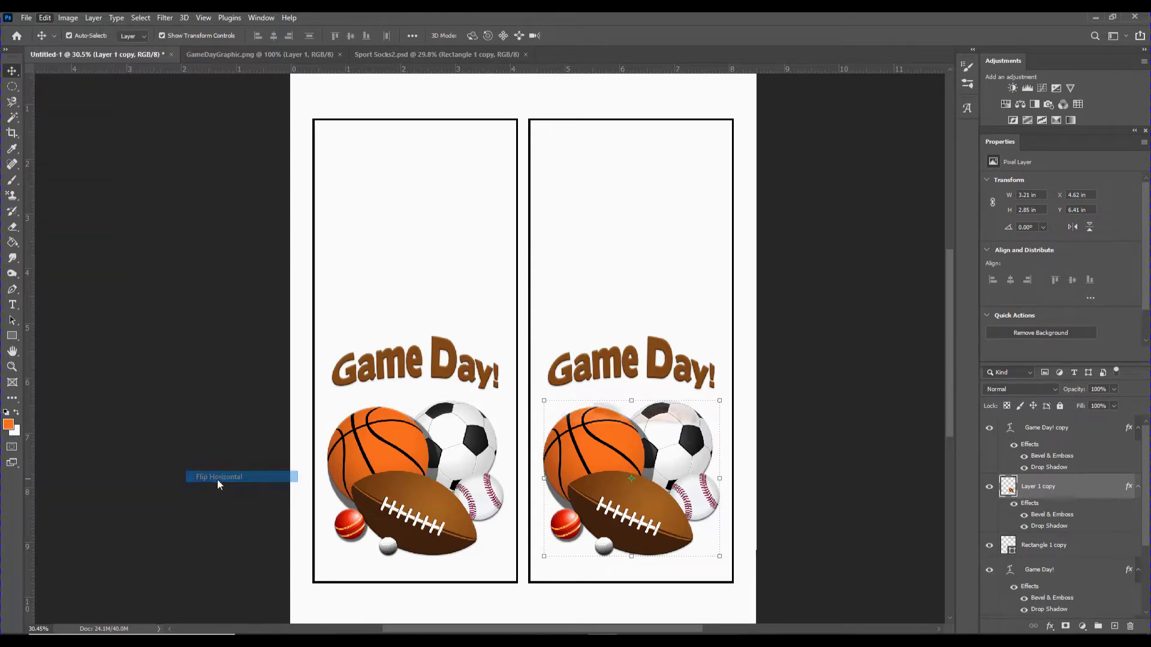
{"action": "left_click", "coordinate": [826, 219]}
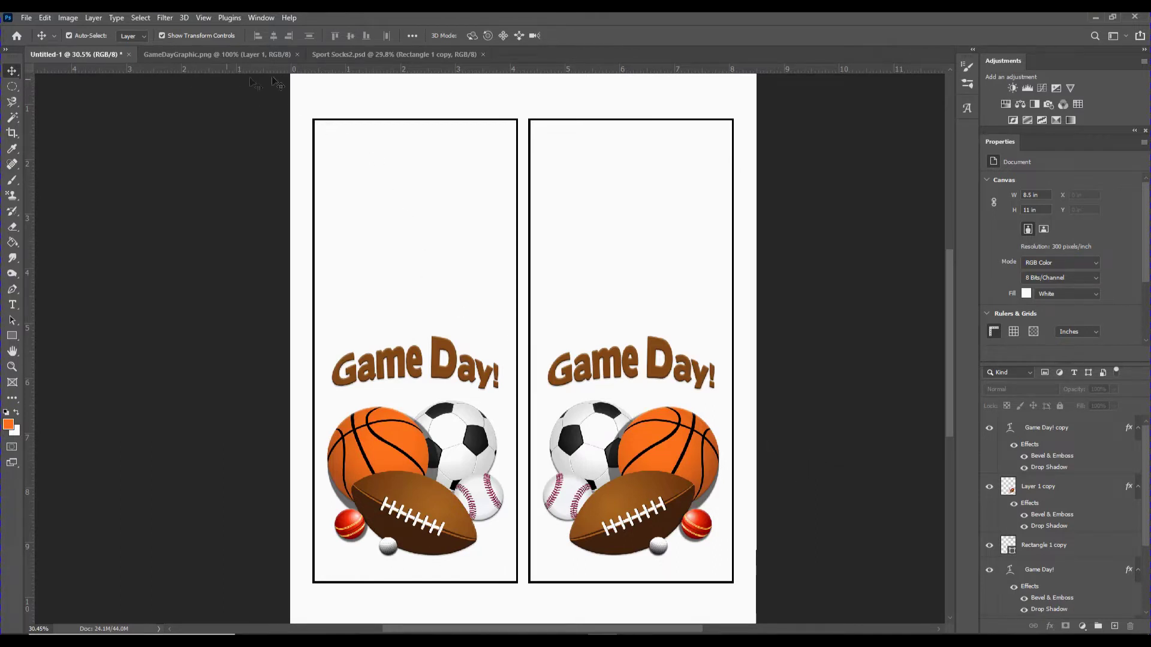
Compare the Game Day template with the finished two-sock layout in Sport Socks2.psd.
{"action": "left_click", "coordinate": [350, 55]}
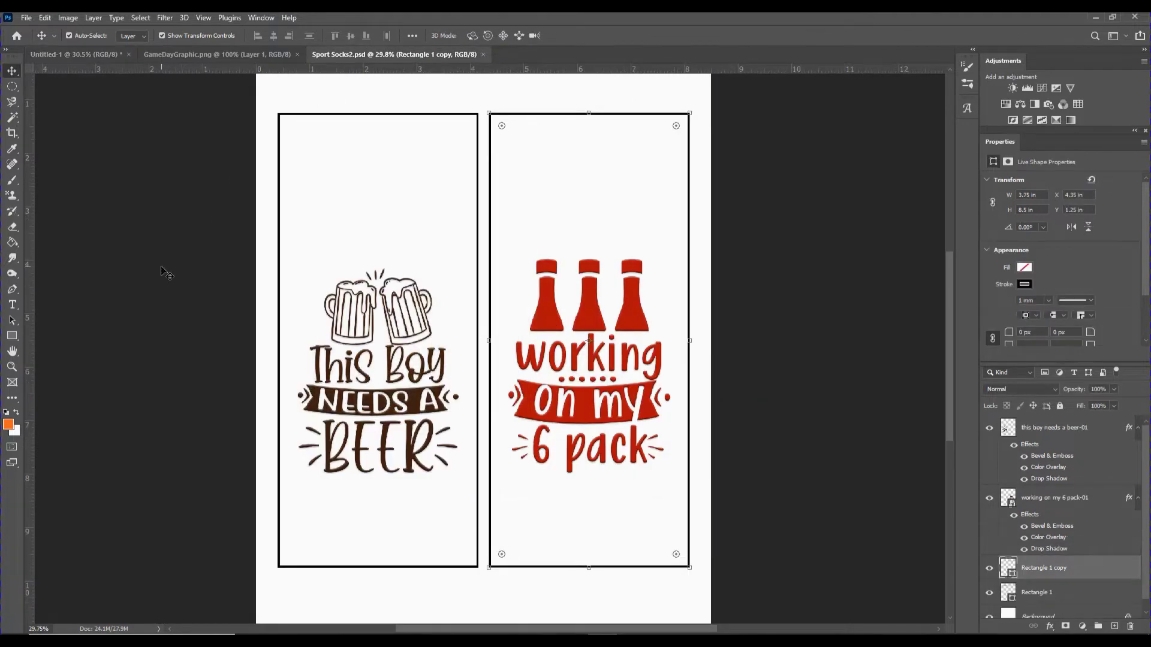
{"action": "left_click", "coordinate": [75, 55]}
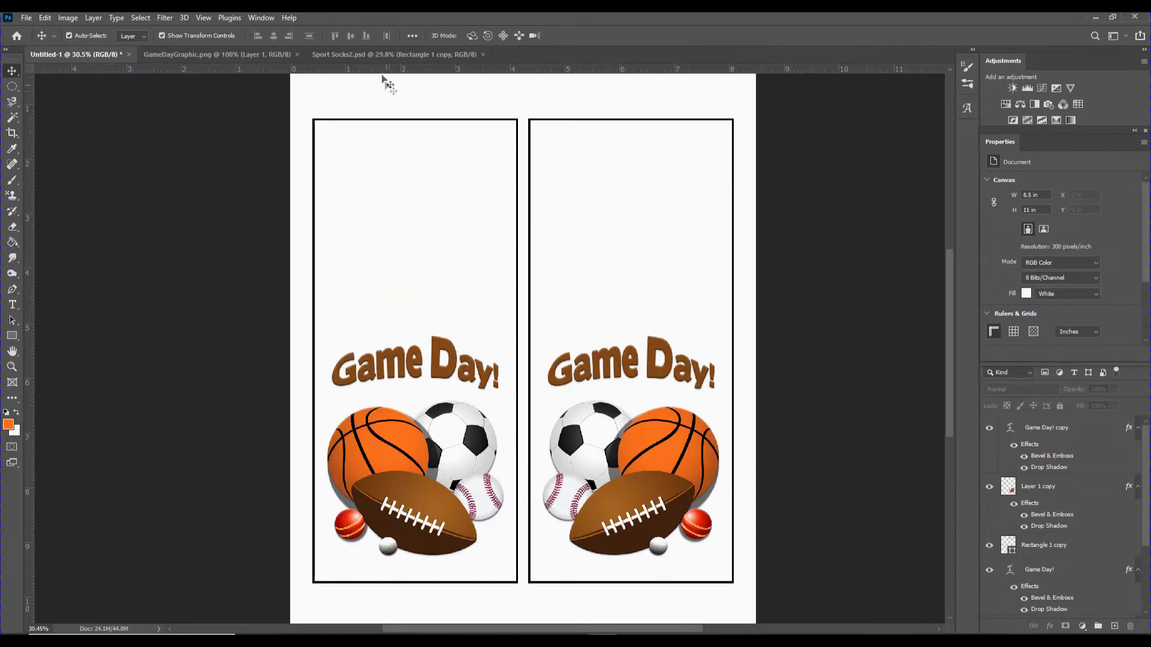
{"action": "left_click", "coordinate": [375, 55]}
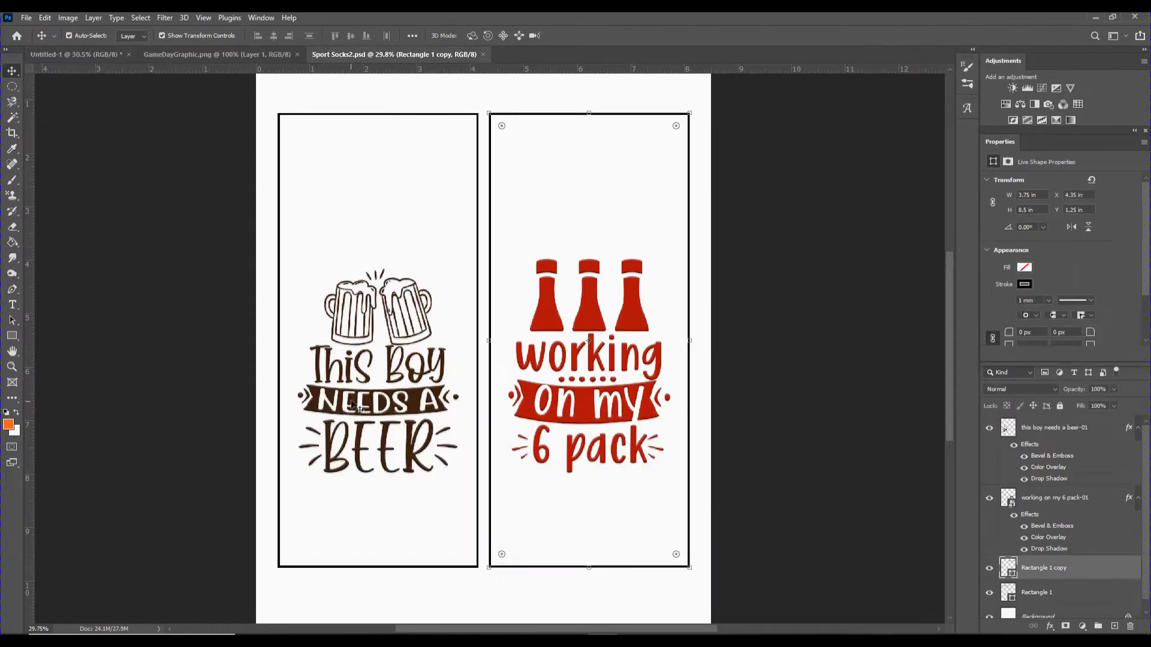